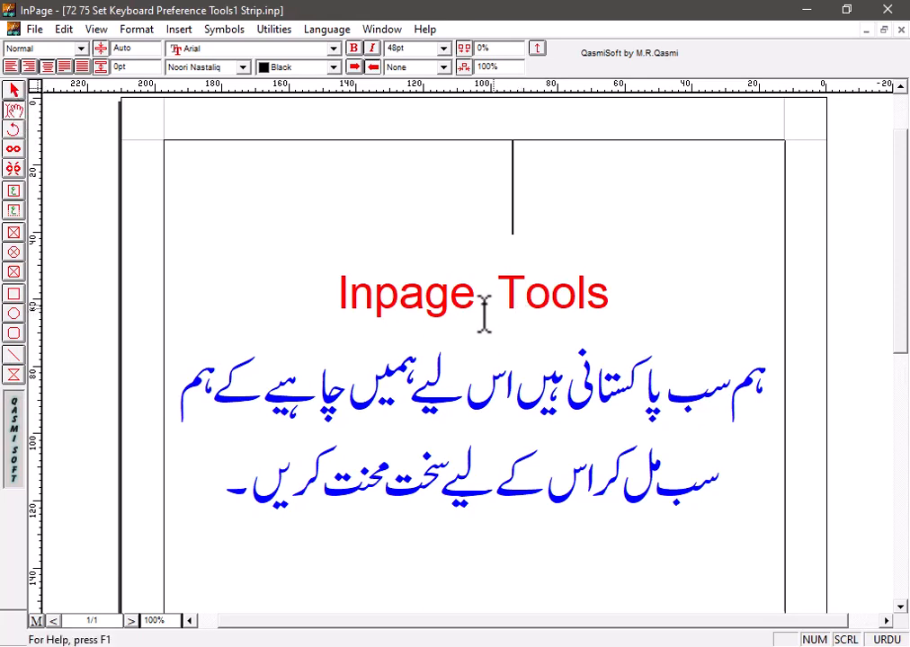
left_click(448, 297)
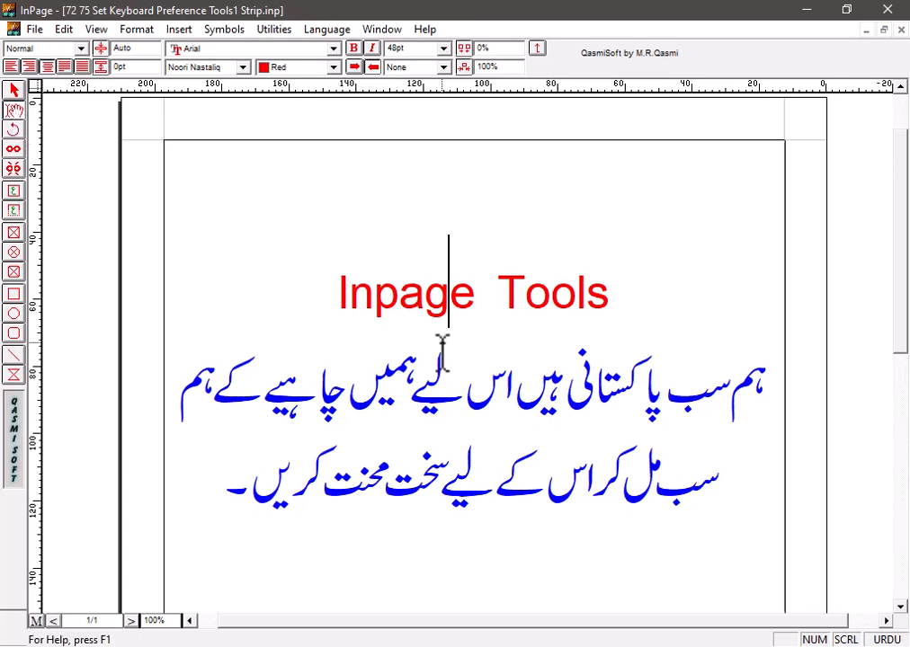
left_click(463, 376)
left_click(209, 494)
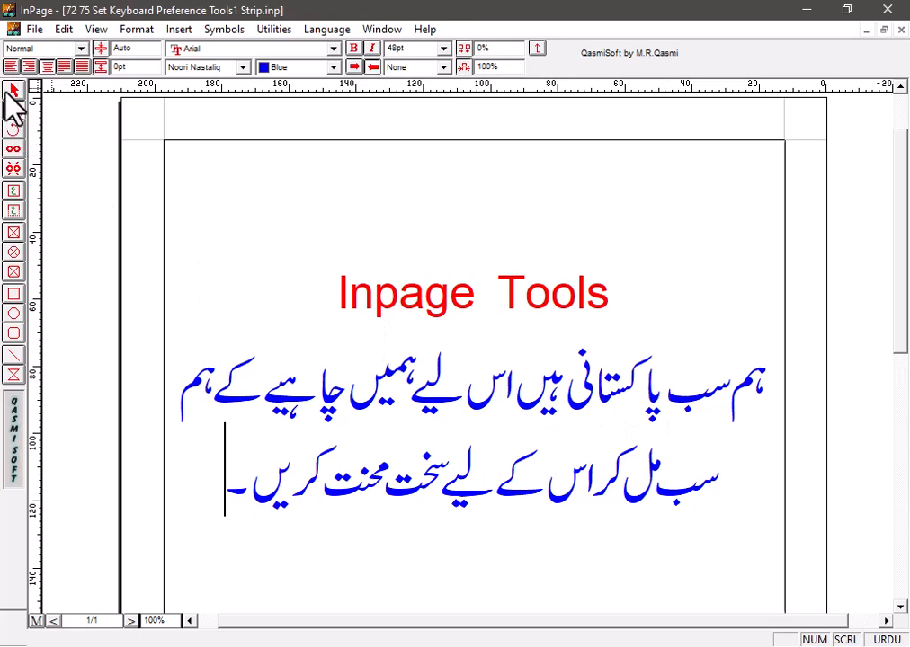
Draw a text box about 97 mm wide near the page's upper edge and paste a copy of the red "Inpage Tools" heading into it.
left_click(14, 213)
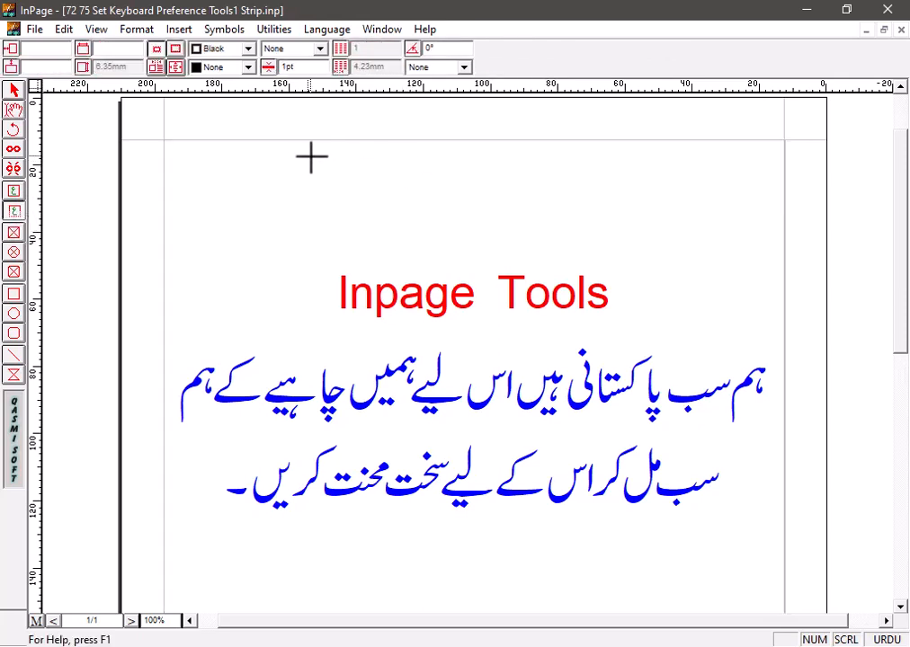
mouse_move(303, 156)
left_mouse_down()
mouse_move(431, 213)
mouse_move(629, 247)
left_mouse_up()
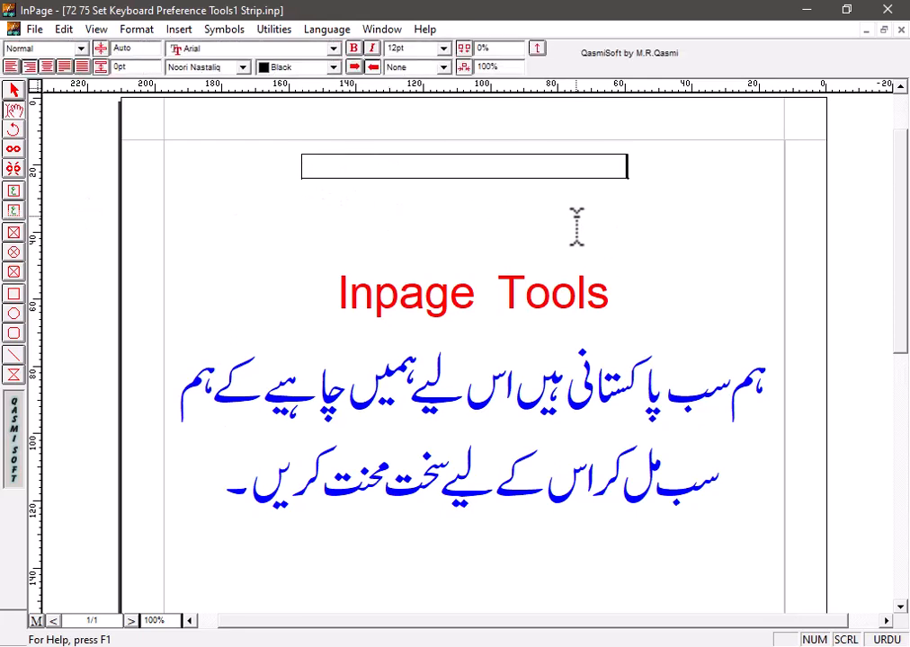
triple_click(379, 305)
key("ctrl+c")
right_click(400, 311)
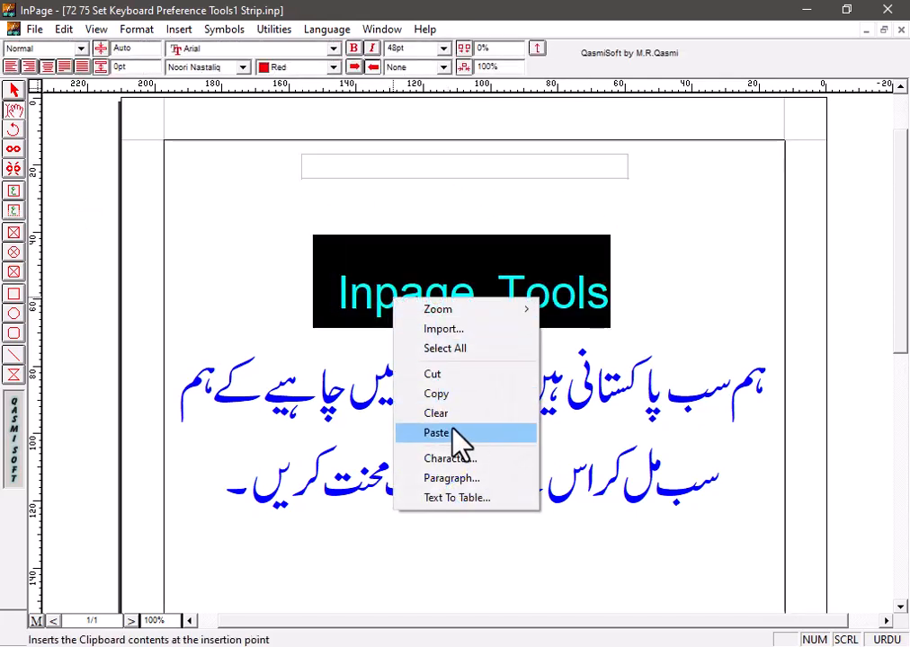
left_click(447, 395)
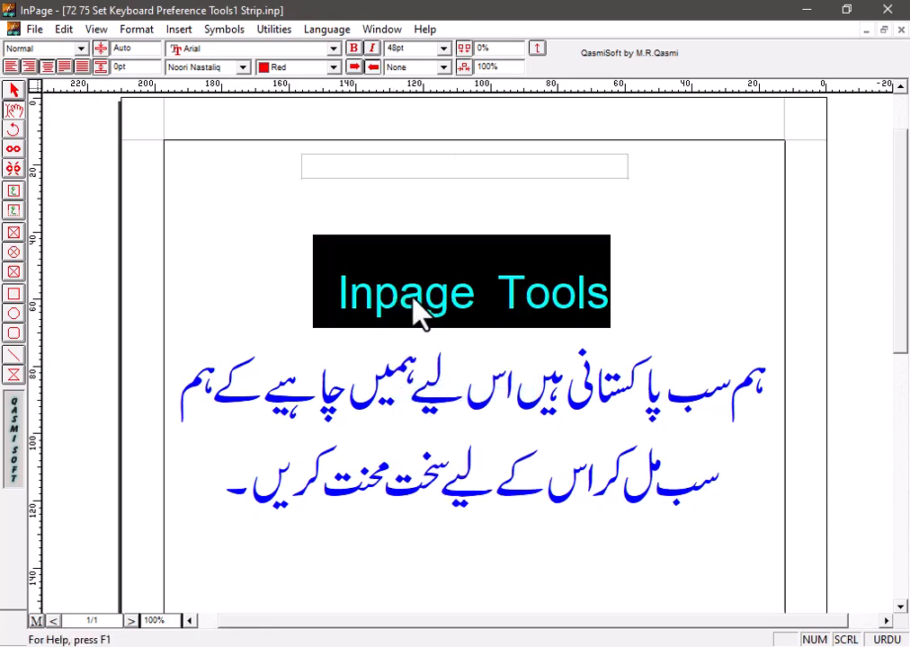
left_click(421, 310)
left_click(370, 168)
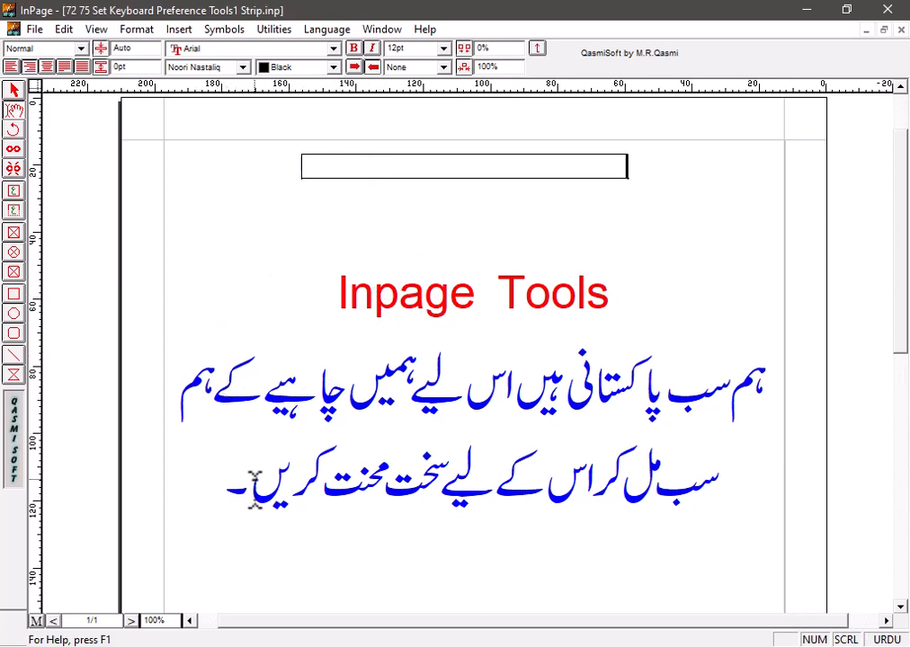
right_click(355, 159)
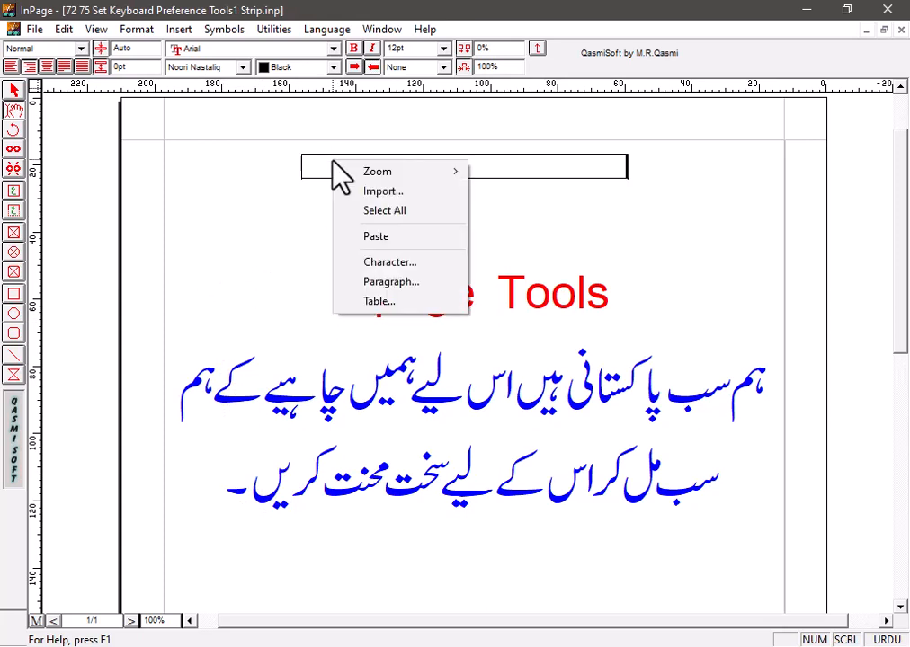
left_click(416, 235)
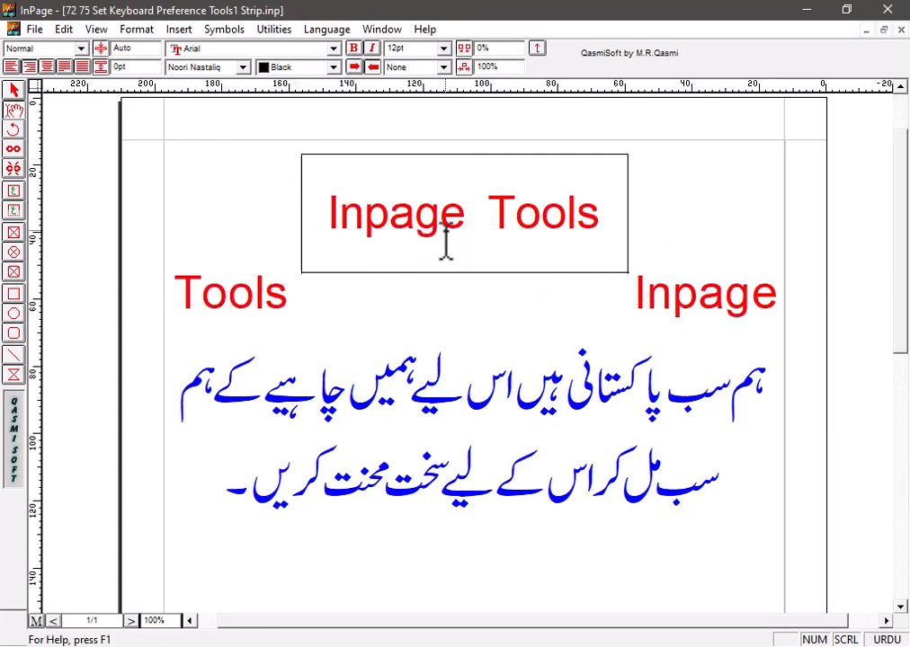
Insert a blank line above the main text's "Inpage Tools" heading to bring the whole heading below the new text box.
left_click(613, 244)
left_click(641, 240)
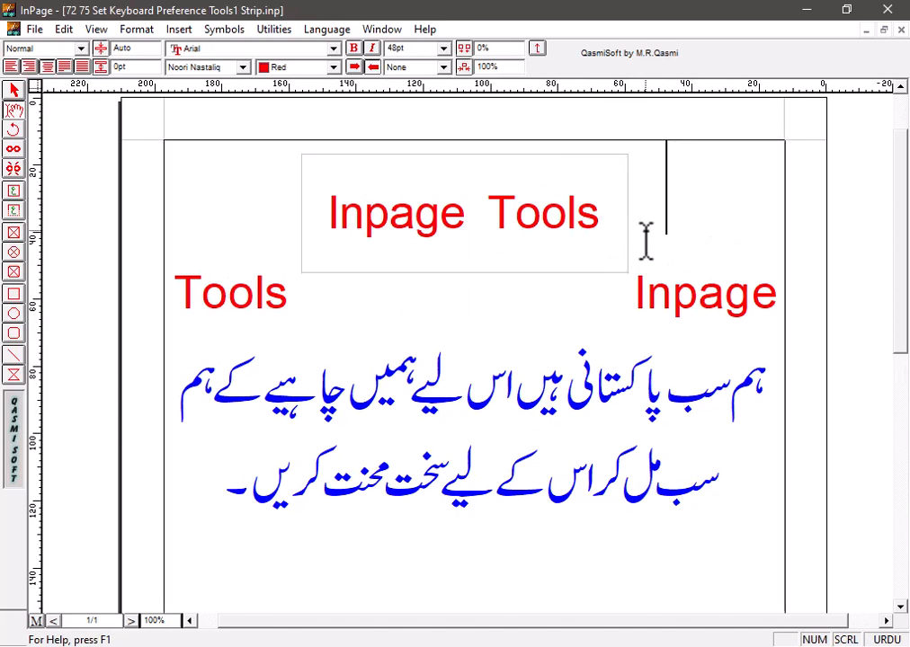
key("Return")
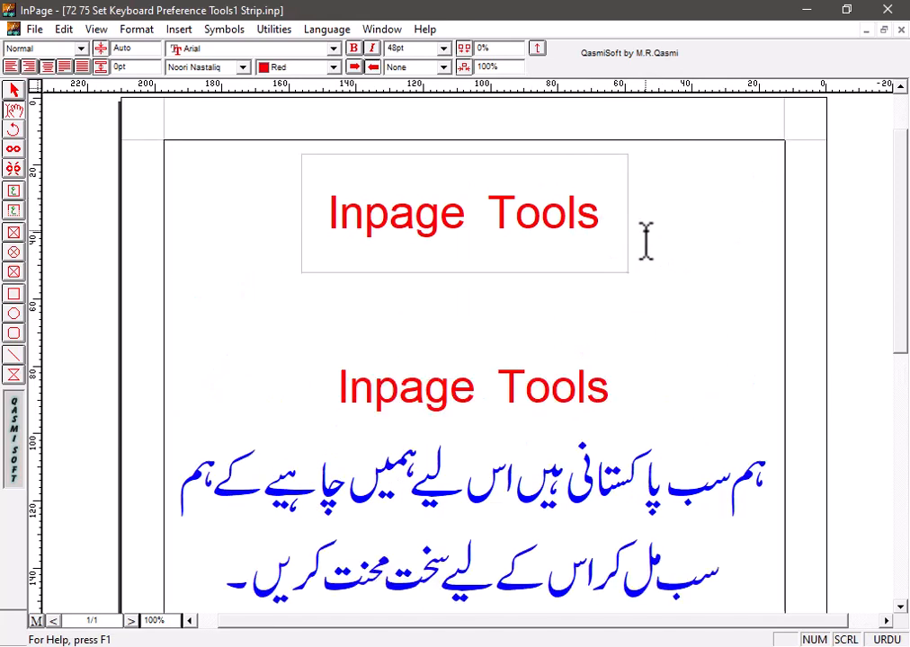
Move the new title text box to about 57 mm across and 17 mm down, aligning it above the main heading.
left_click(538, 270)
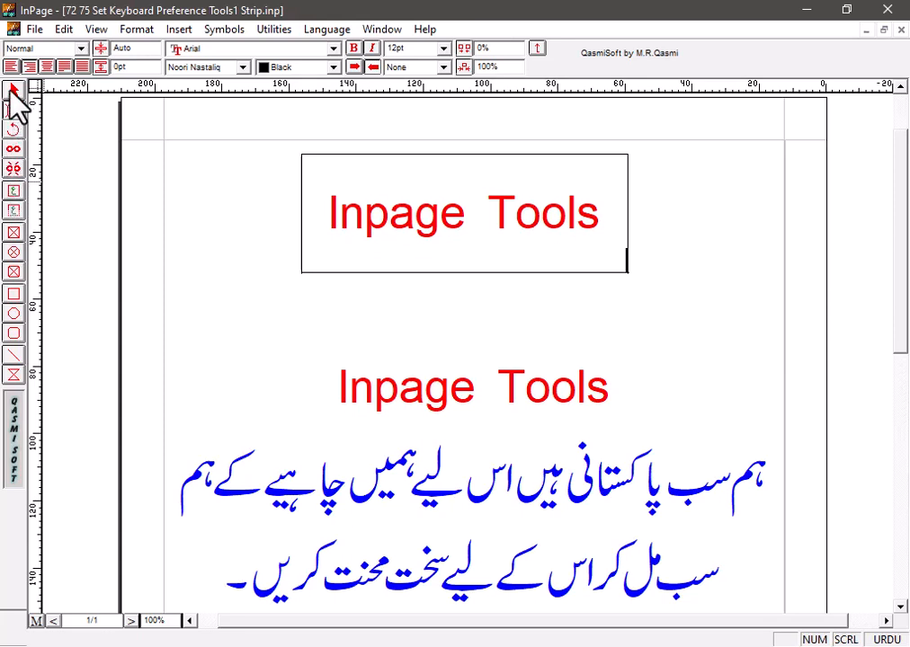
left_click(333, 499)
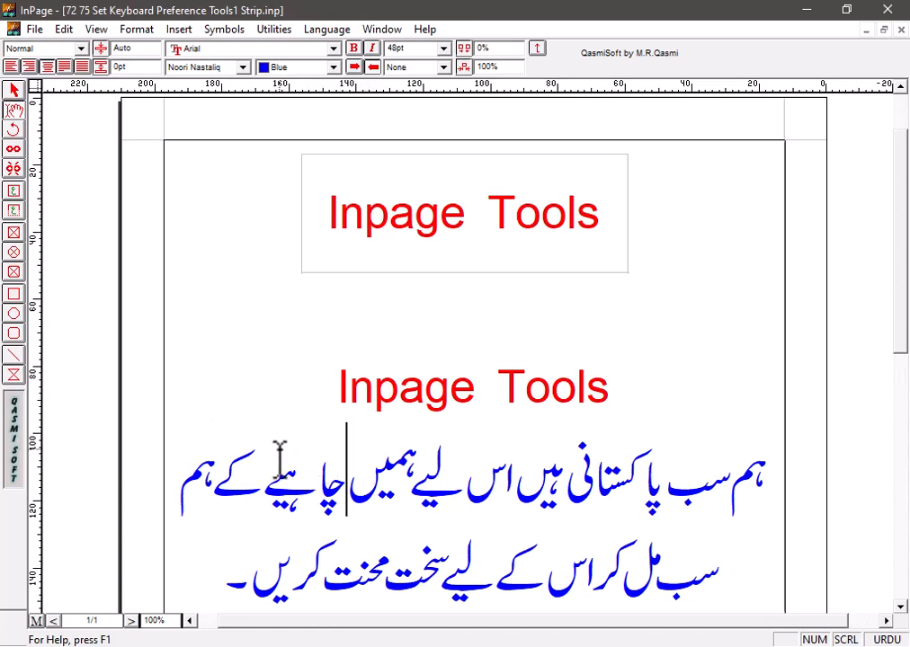
left_click(13, 90)
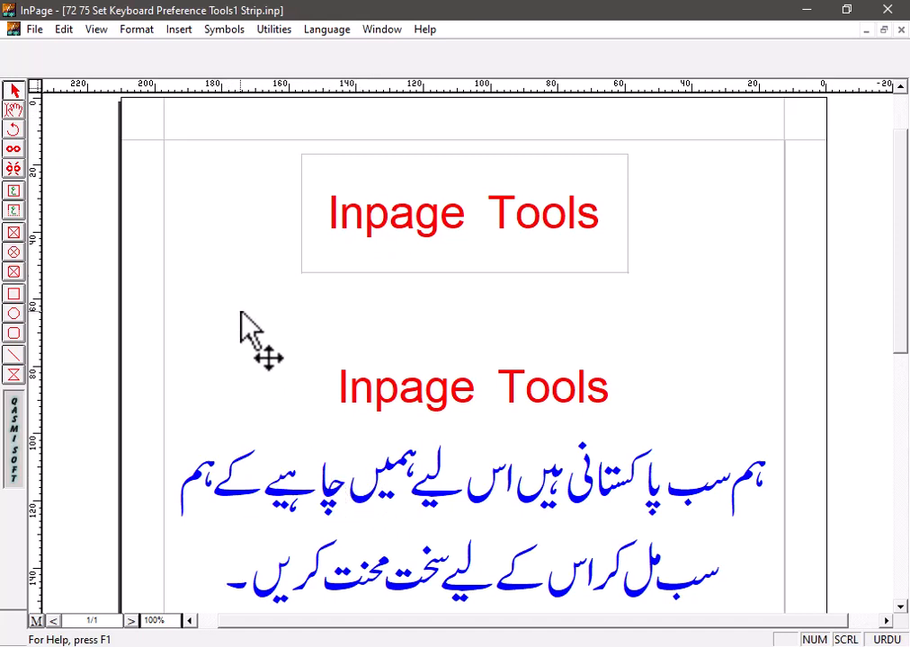
left_click(390, 272)
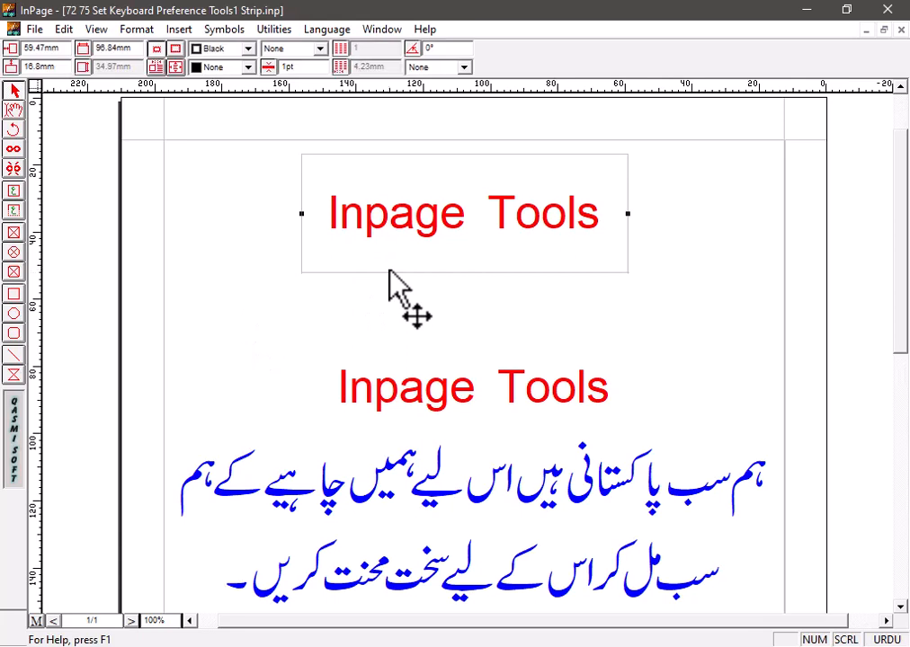
mouse_move(389, 271)
left_mouse_down()
mouse_move(464, 270)
mouse_move(392, 259)
mouse_move(393, 268)
left_mouse_up()
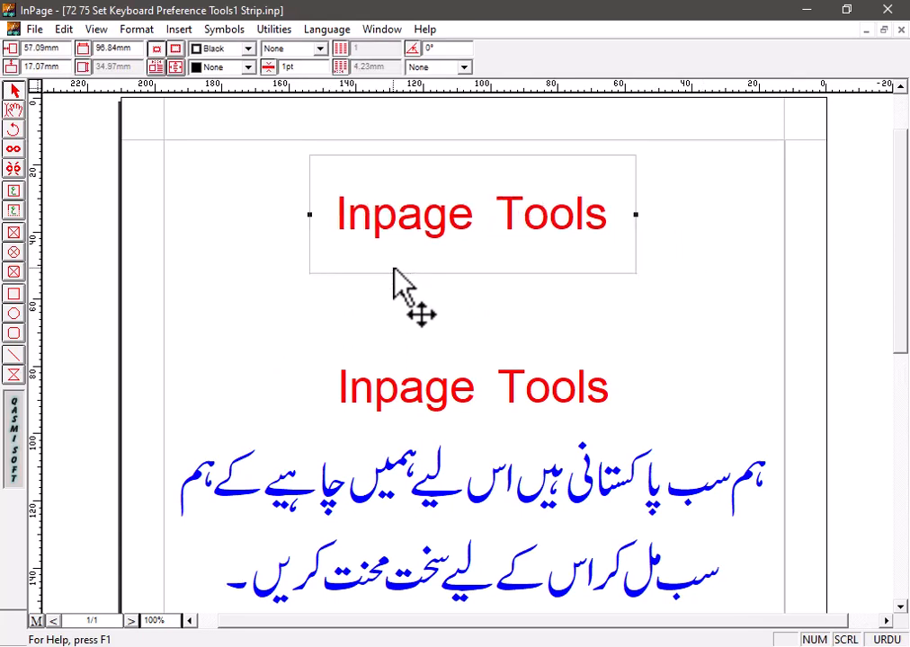
Try a Black background on the title text box, then set the background back to None.
left_click(247, 68)
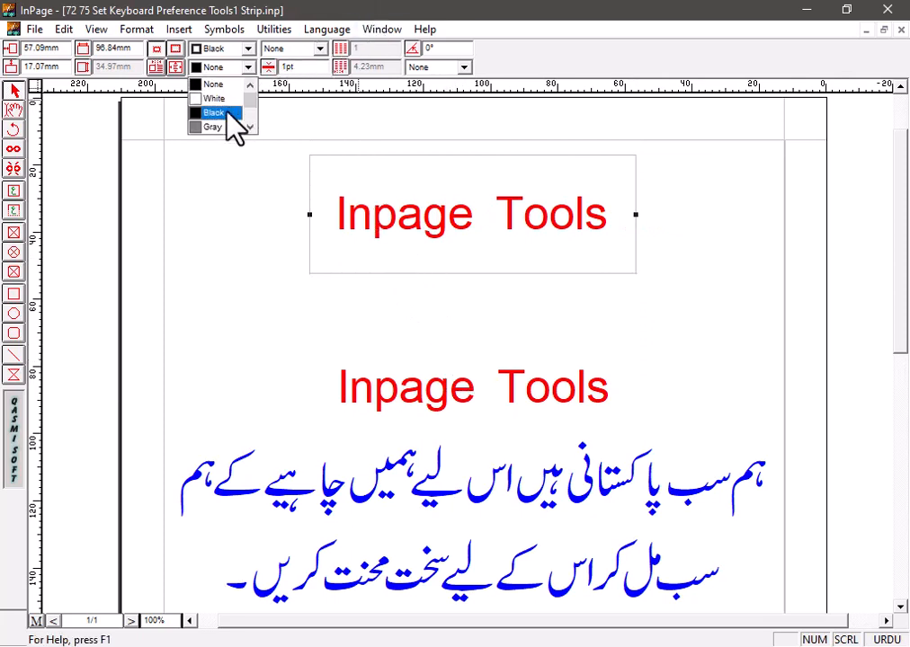
left_click(224, 113)
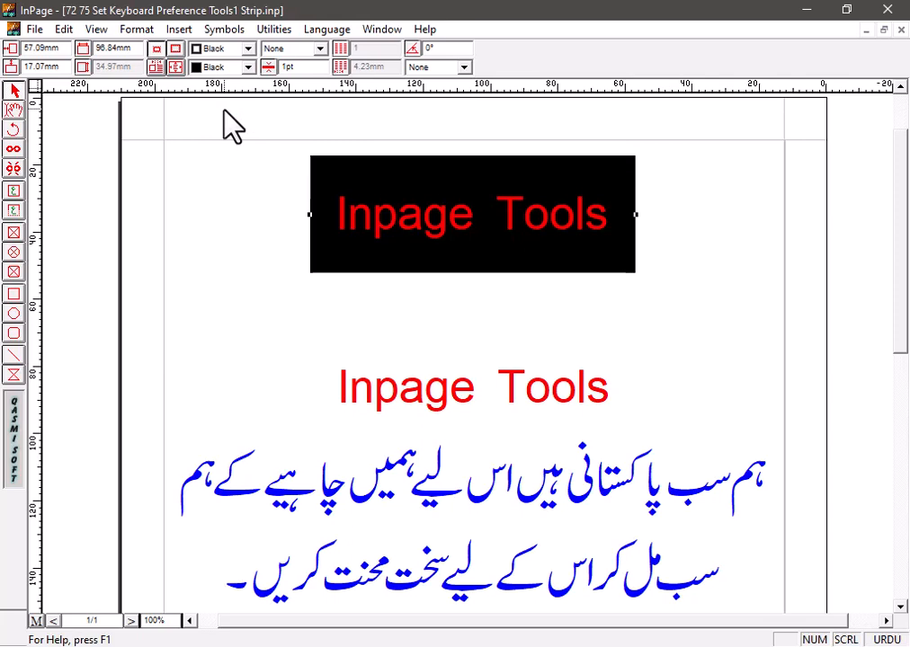
left_click(248, 67)
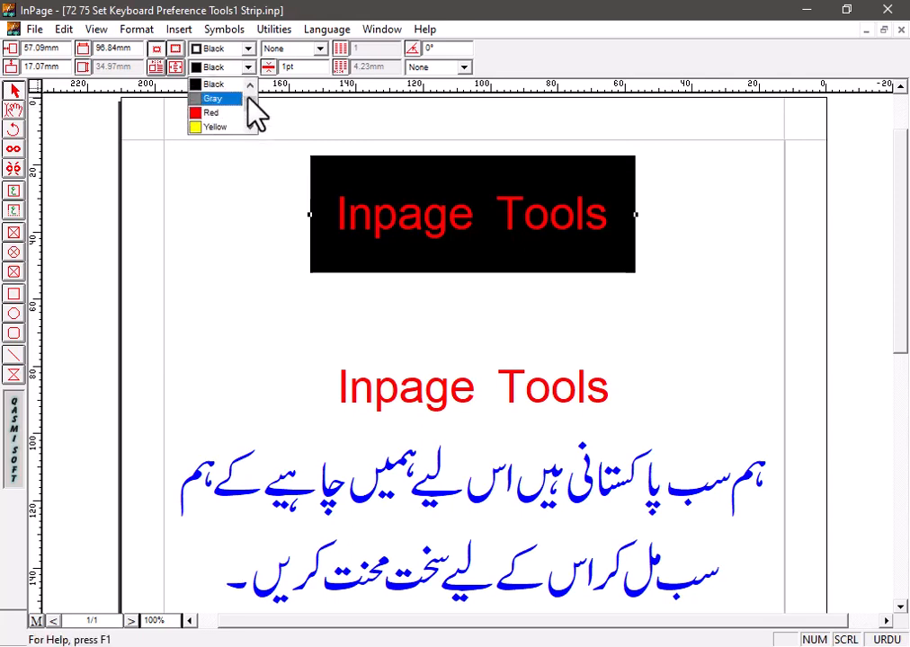
scroll(249, 94, "up", 2)
left_click(235, 82)
Give the title text box a solid Black border line.
left_click(250, 50)
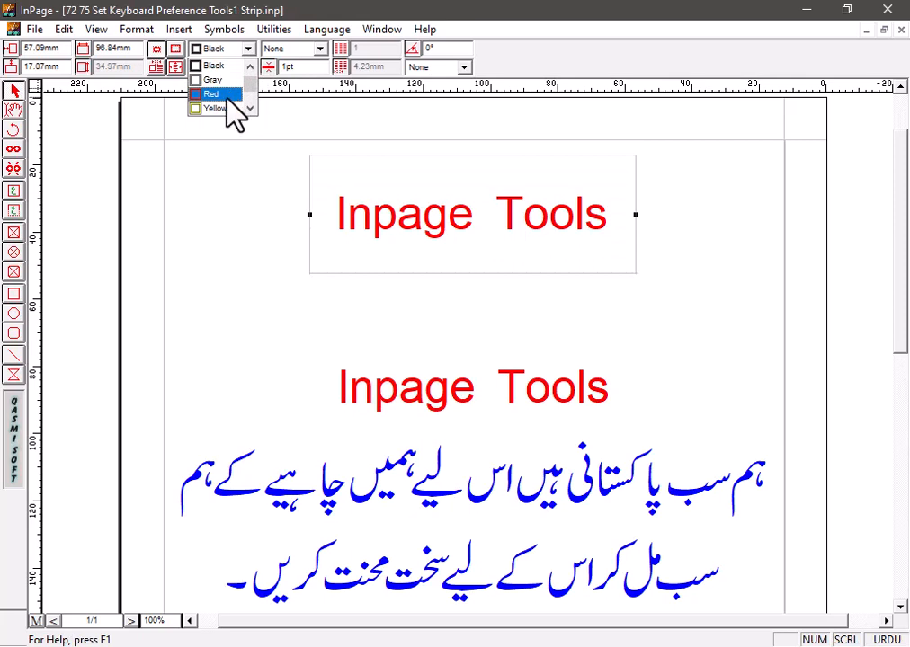
left_click(218, 72)
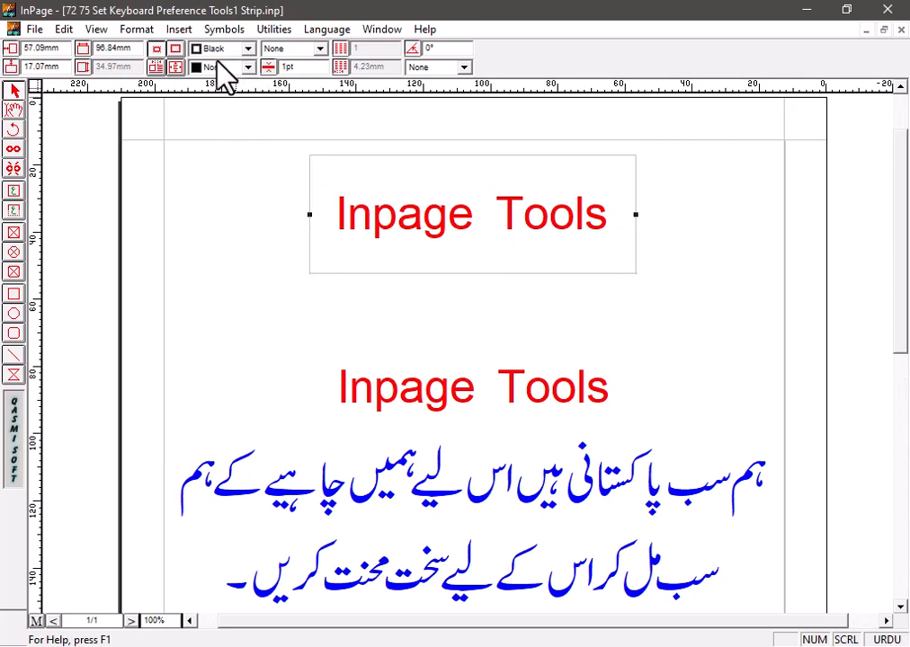
left_click(319, 48)
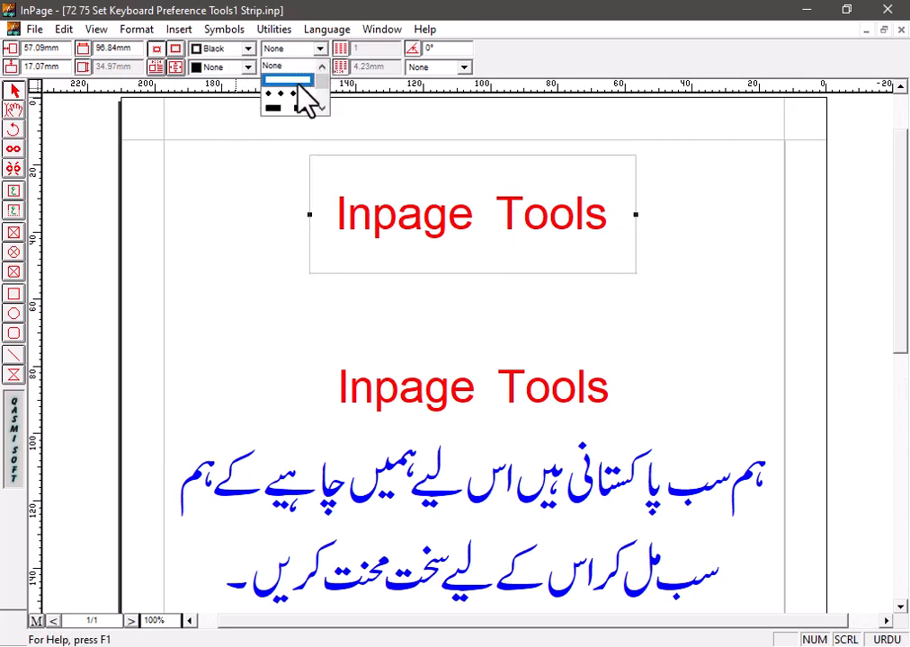
left_click(303, 81)
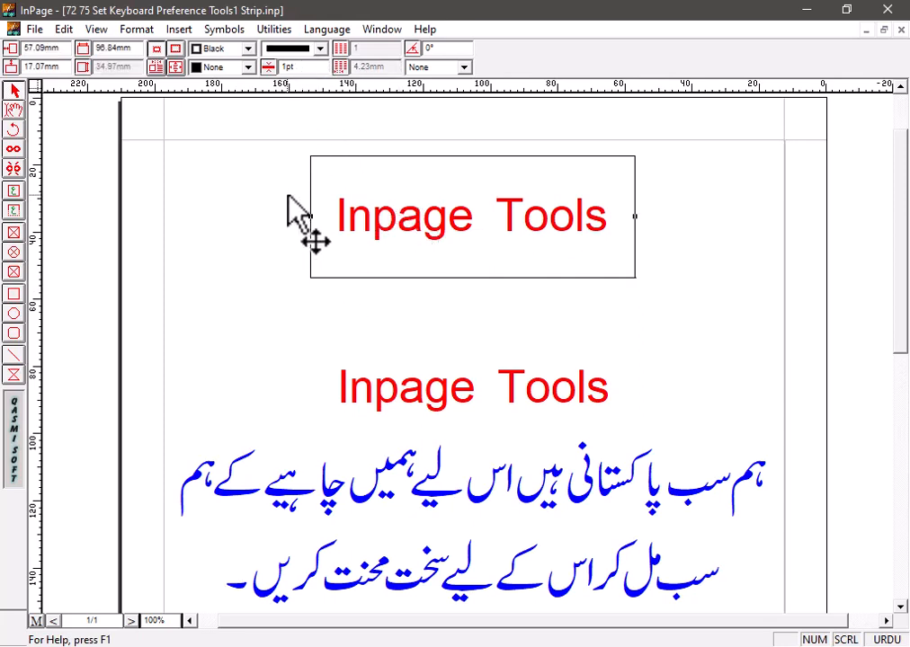
View the Modify Text Box settings of the page's main text box.
left_click(428, 398)
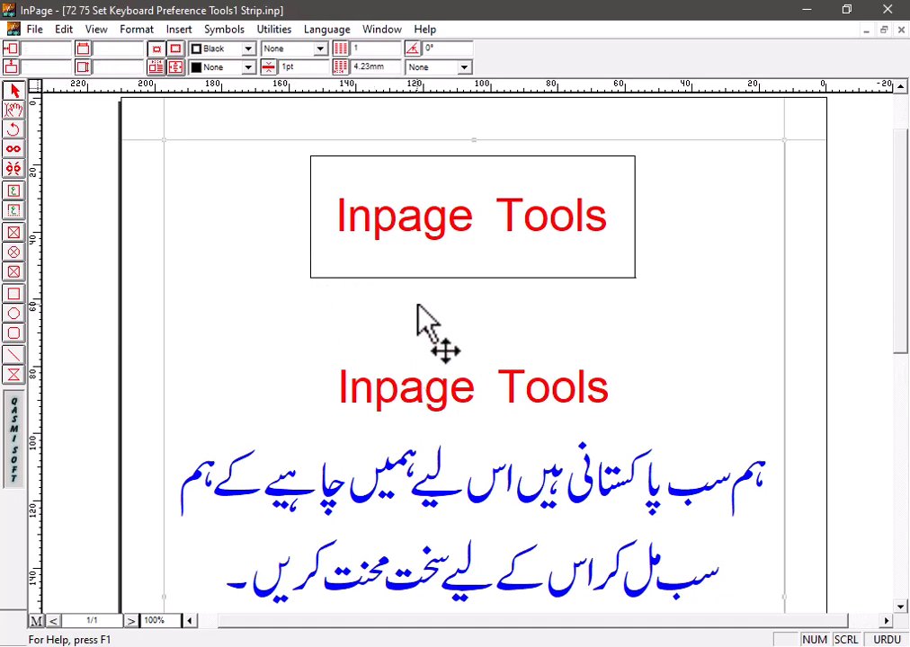
double_click(387, 529)
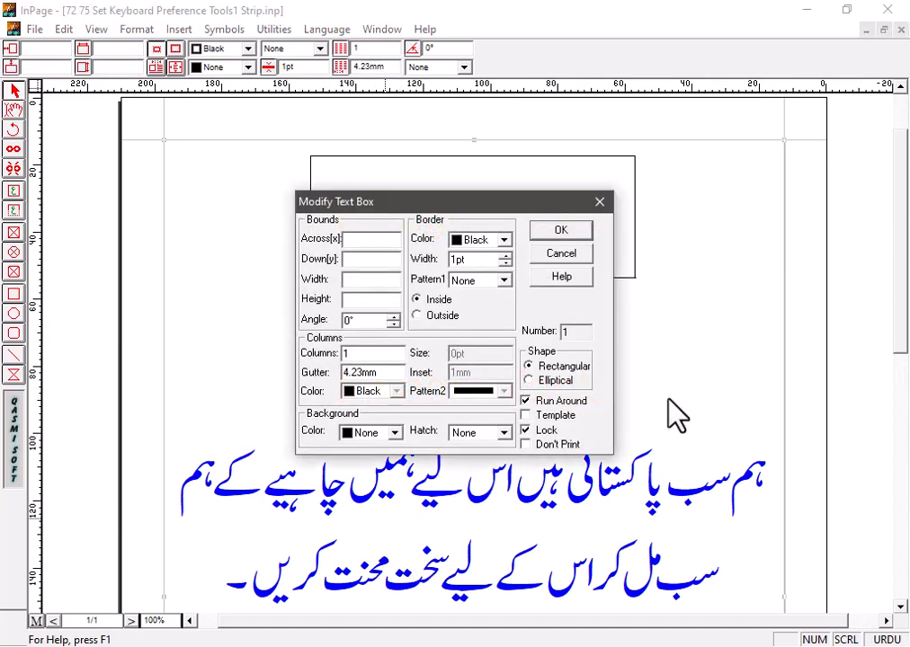
left_click(560, 253)
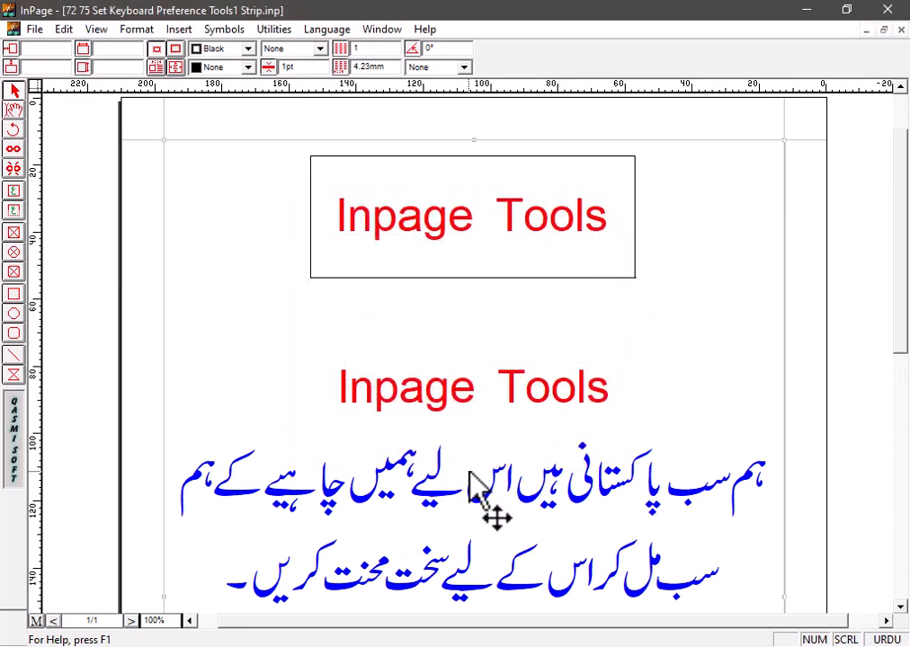
Add two more blank lines above the "Inpage Tools" heading in the main text.
left_click(14, 110)
left_click(339, 179)
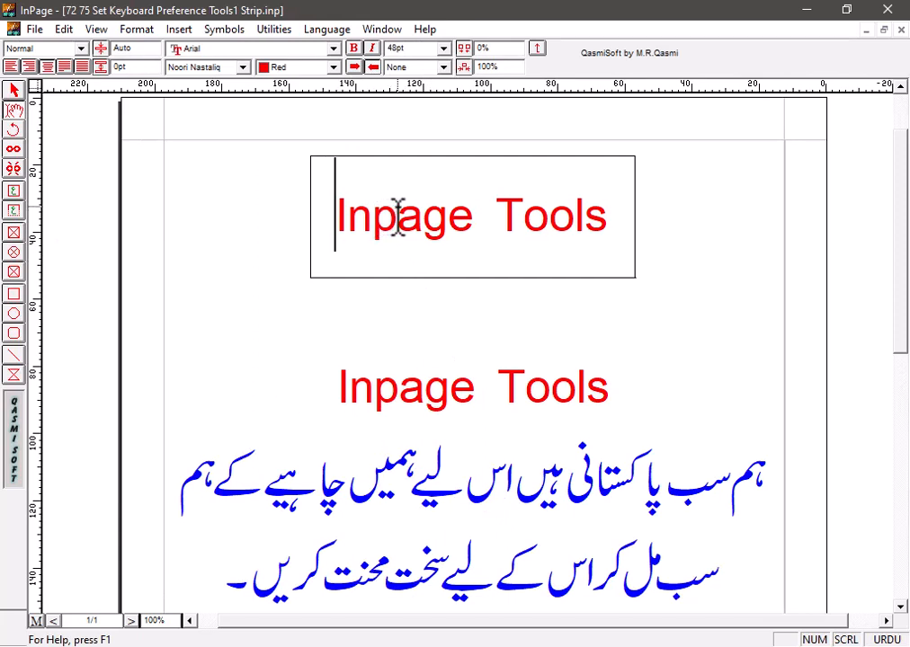
left_click(13, 108)
left_click(459, 391)
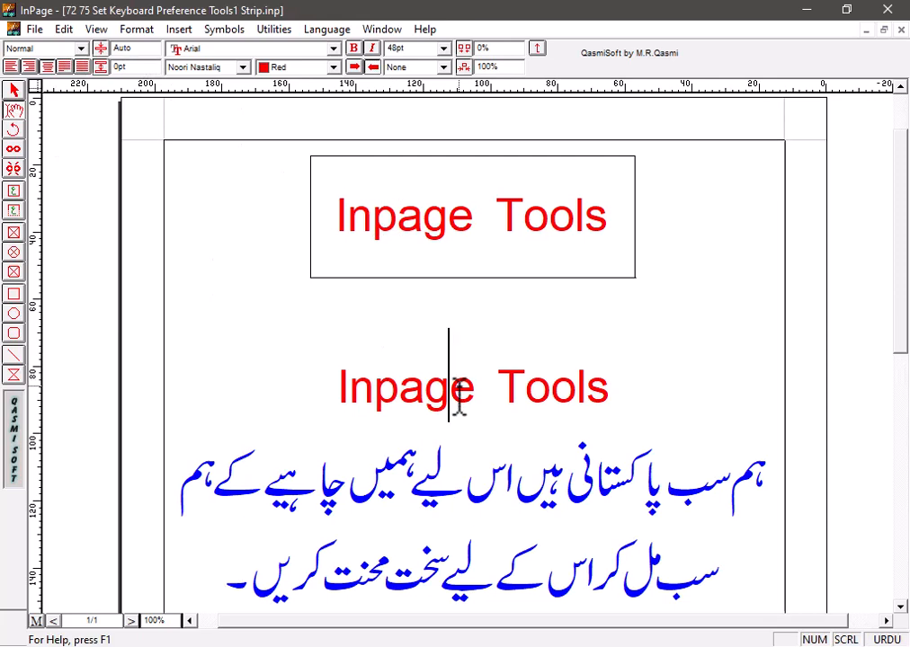
left_click(712, 324)
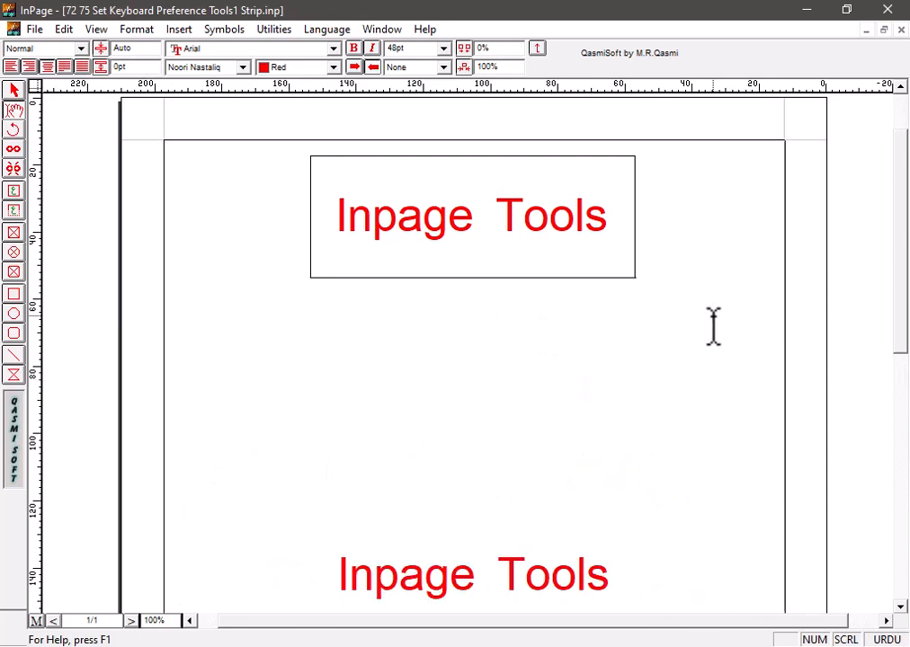
Examine the page layout at whole-page, 50%, 100% and 200% zoom.
key("ctrl+0")
key("ctrl+5")
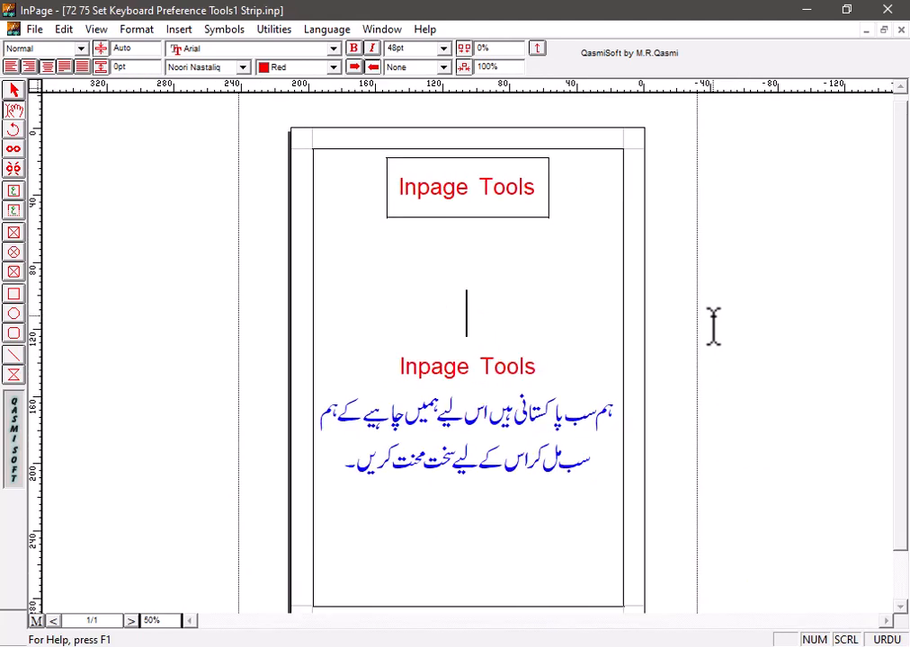
key("ctrl+0")
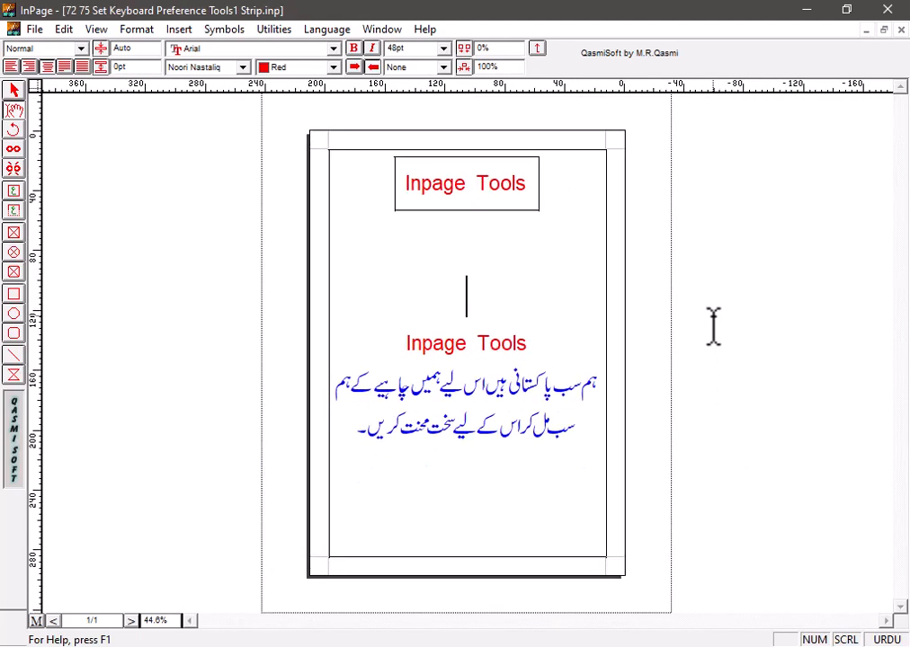
key("ctrl+5")
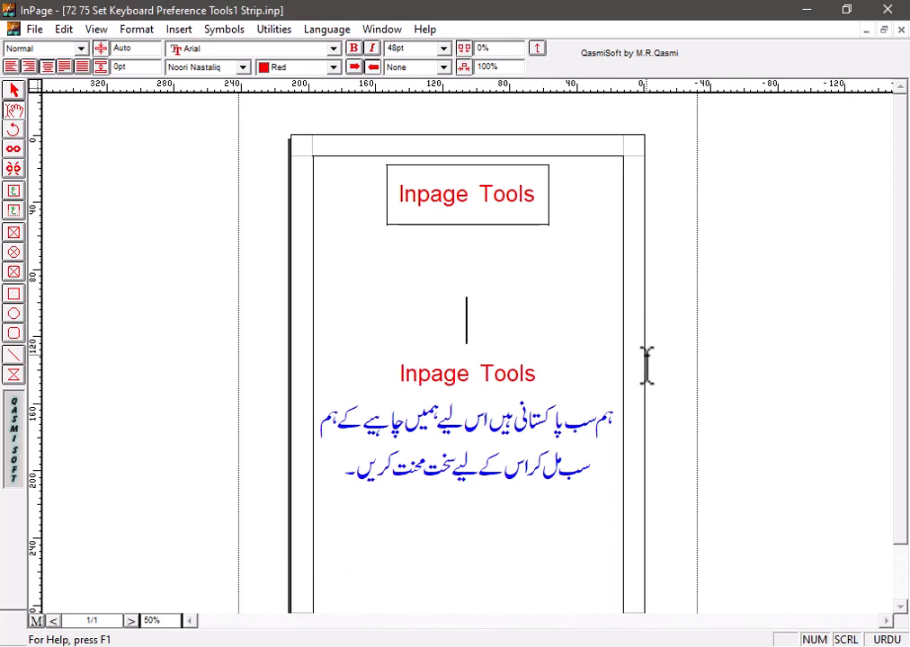
key("ctrl+1")
key("ctrl+2")
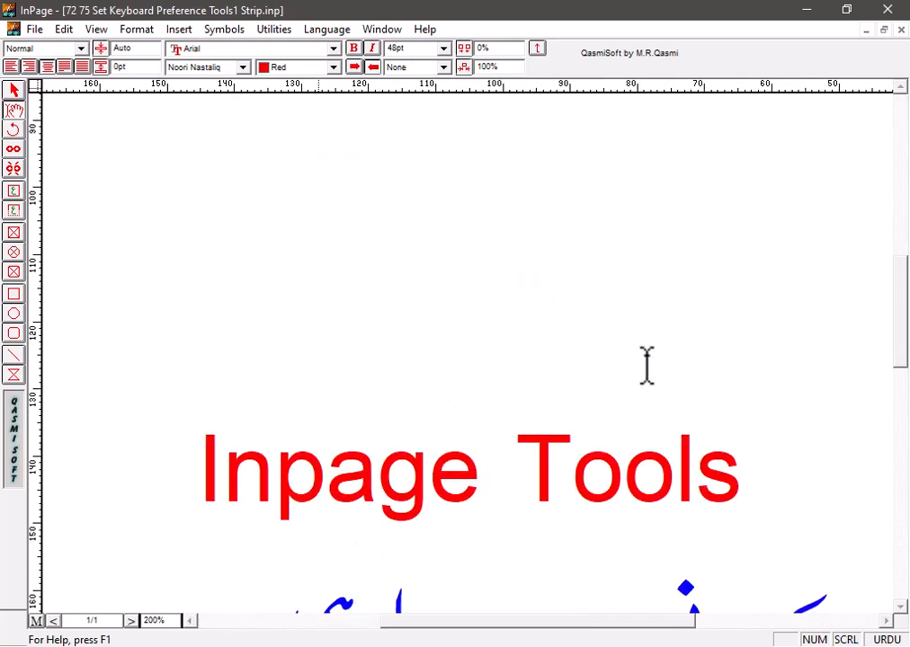
key("ctrl+1")
key("ctrl+5")
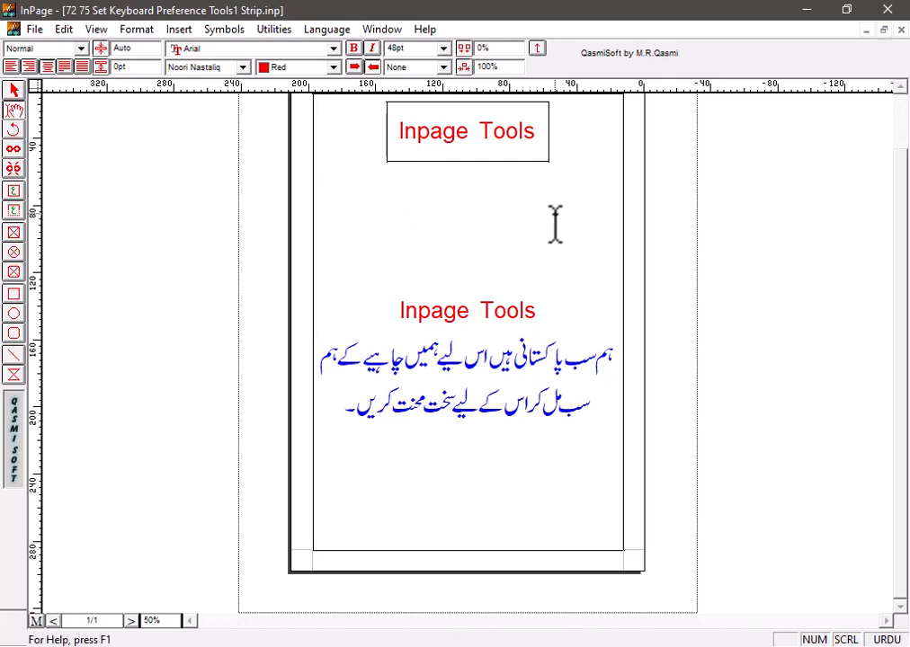
Select the title text box with the selection tool, and place the text cursor in the Urdu paragraph's second line.
left_click(14, 90)
left_click(517, 151)
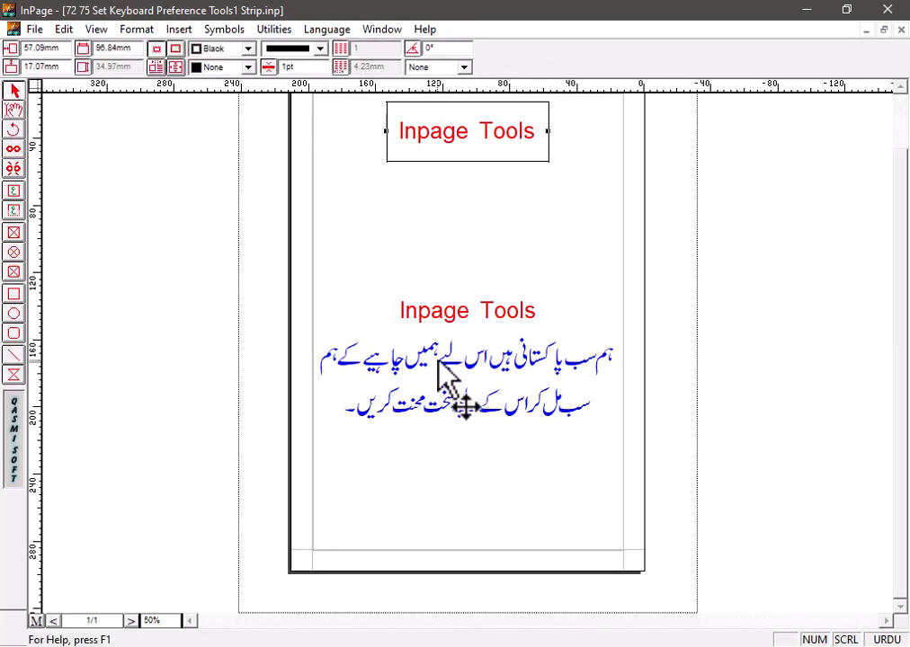
left_click(13, 110)
left_click(461, 380)
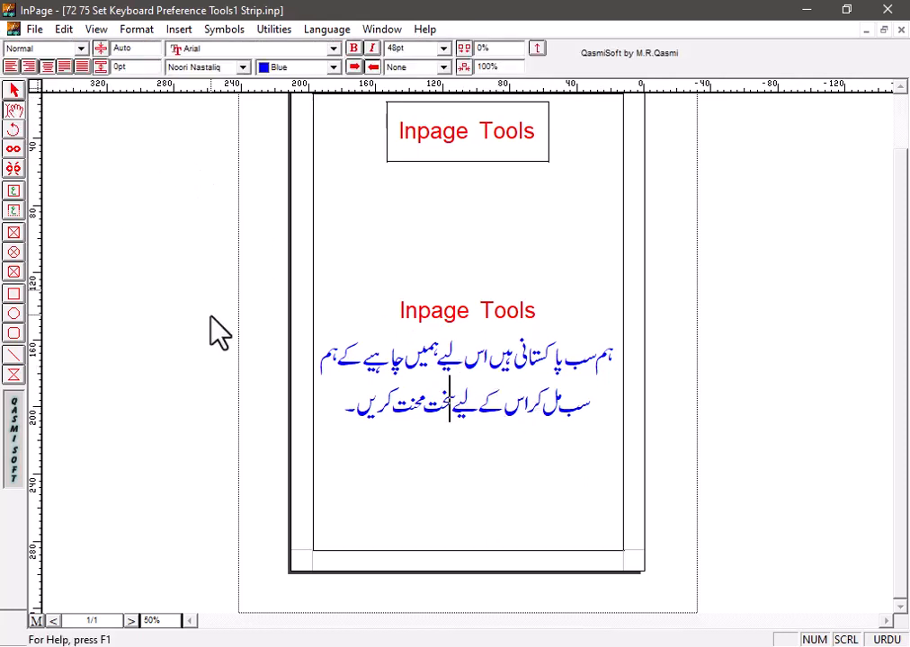
Rotate the bordered title text box clockwise to an angle of about 308°.
left_click(13, 134)
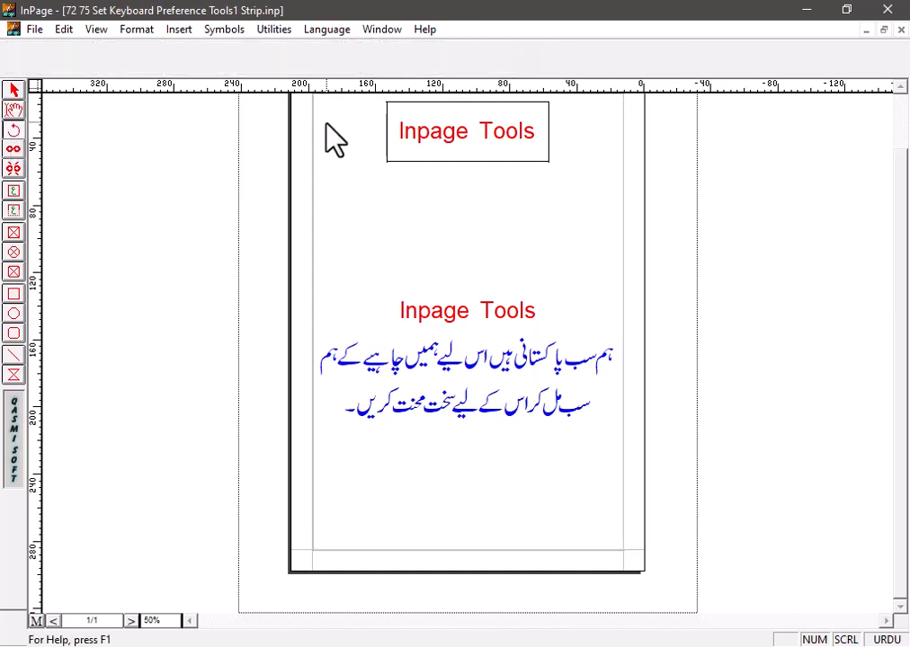
left_click(14, 91)
left_click(451, 149)
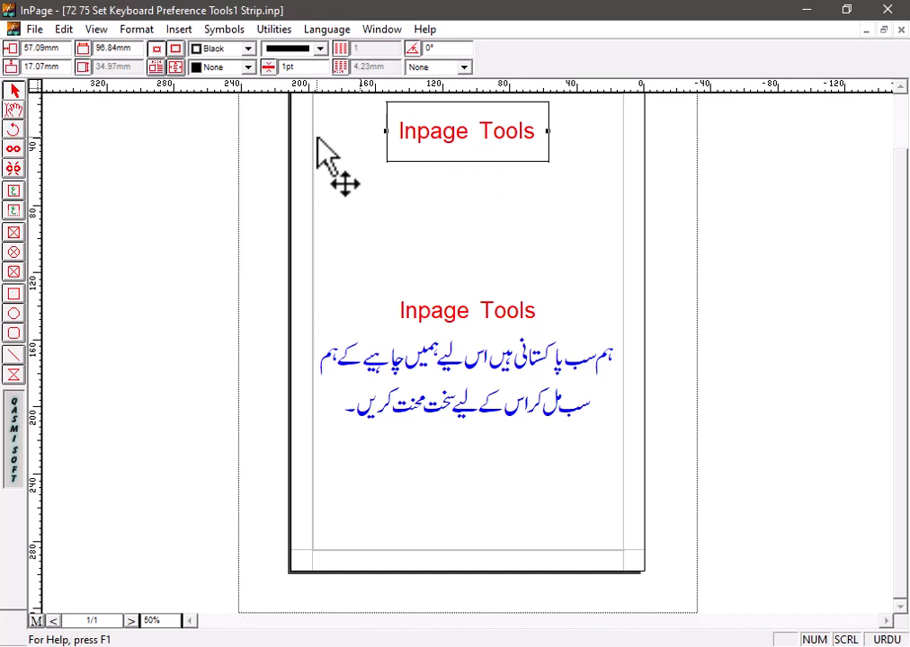
left_click(14, 129)
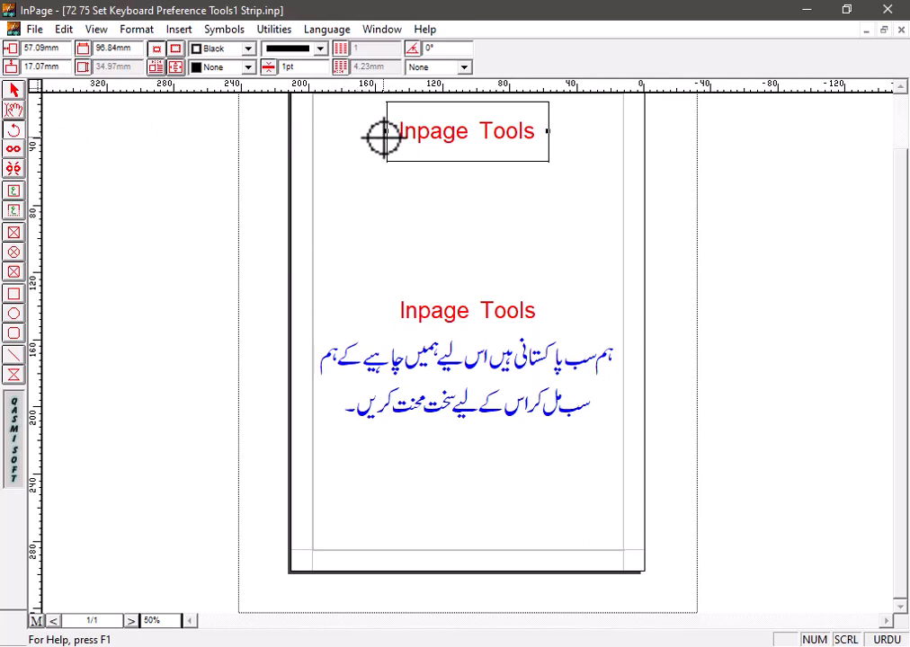
mouse_move(381, 136)
left_mouse_down()
mouse_move(400, 187)
mouse_move(442, 189)
mouse_move(420, 198)
mouse_move(426, 203)
mouse_move(422, 195)
left_mouse_up()
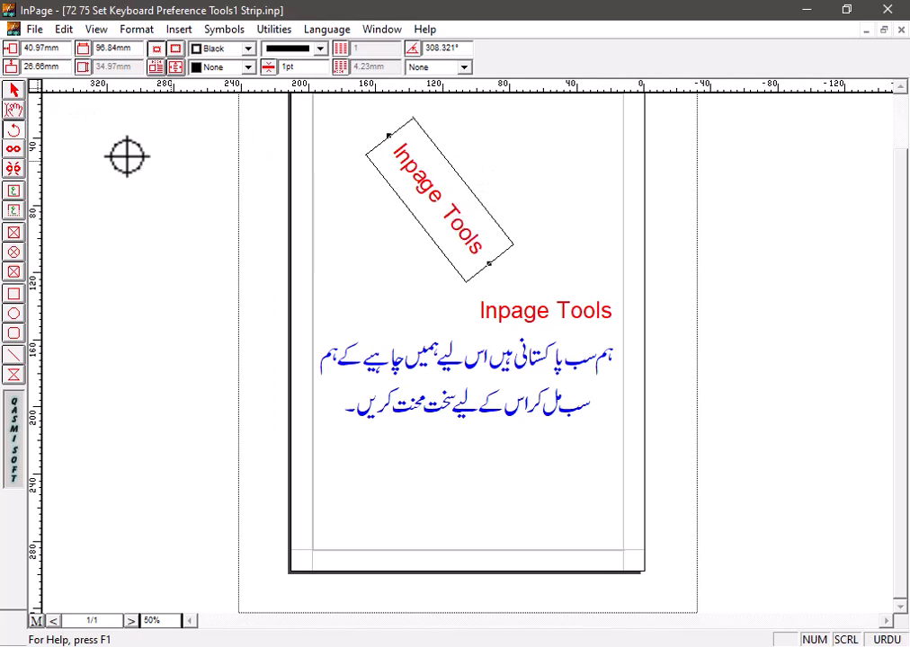
left_click(480, 357)
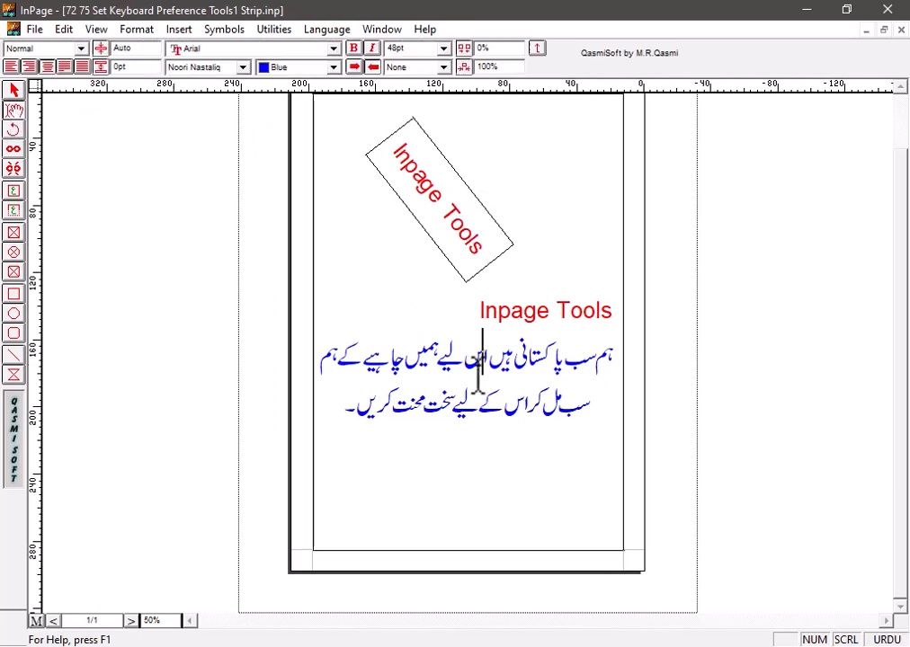
left_click(13, 136)
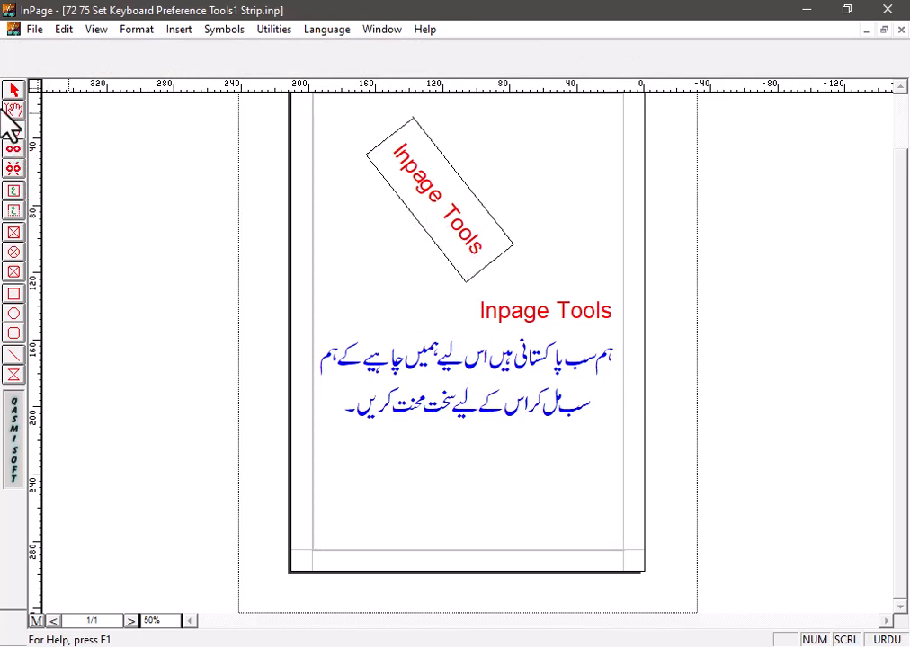
left_click(14, 90)
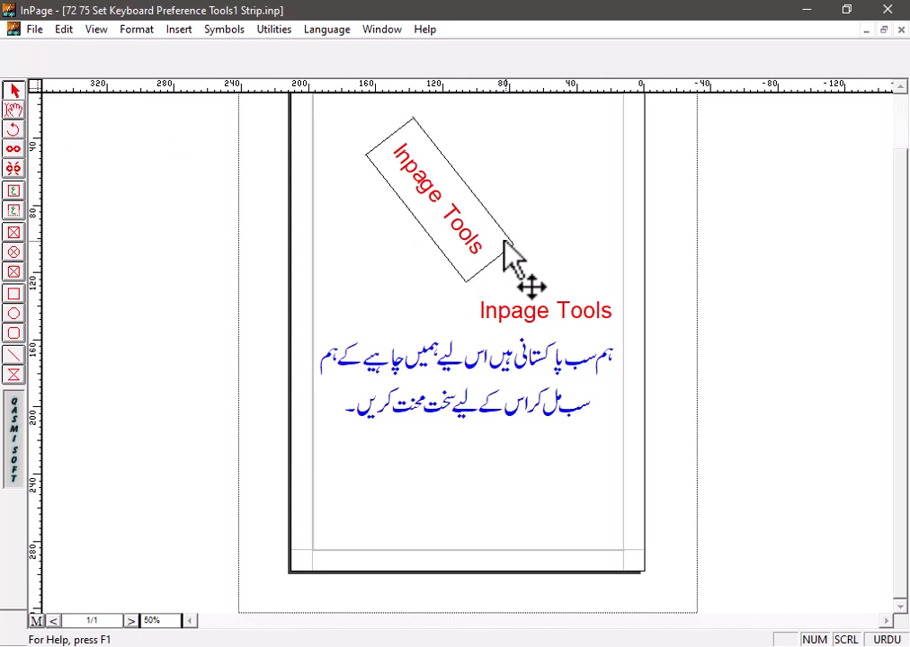
left_click(441, 236)
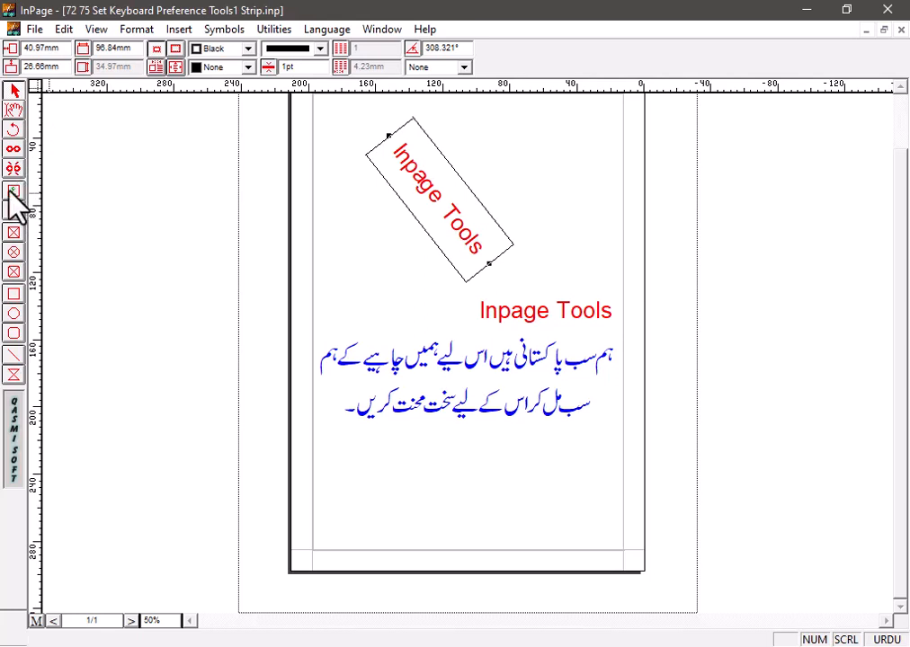
Draw two text boxes, about 62 by 59 mm near the page's upper right and about 67 by 58 mm at its lower left.
left_click(13, 191)
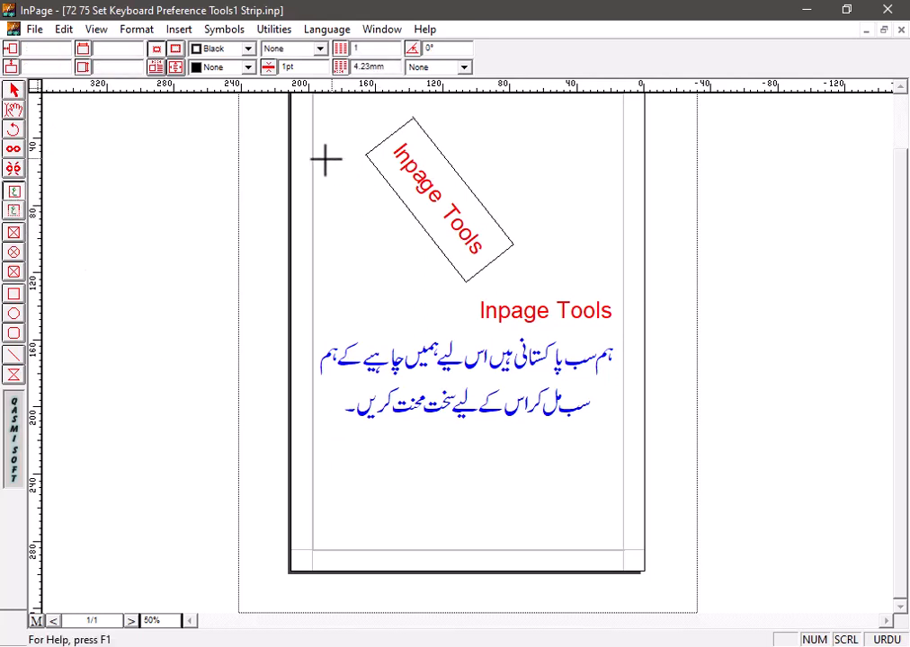
left_click_drag(507, 109, 612, 210)
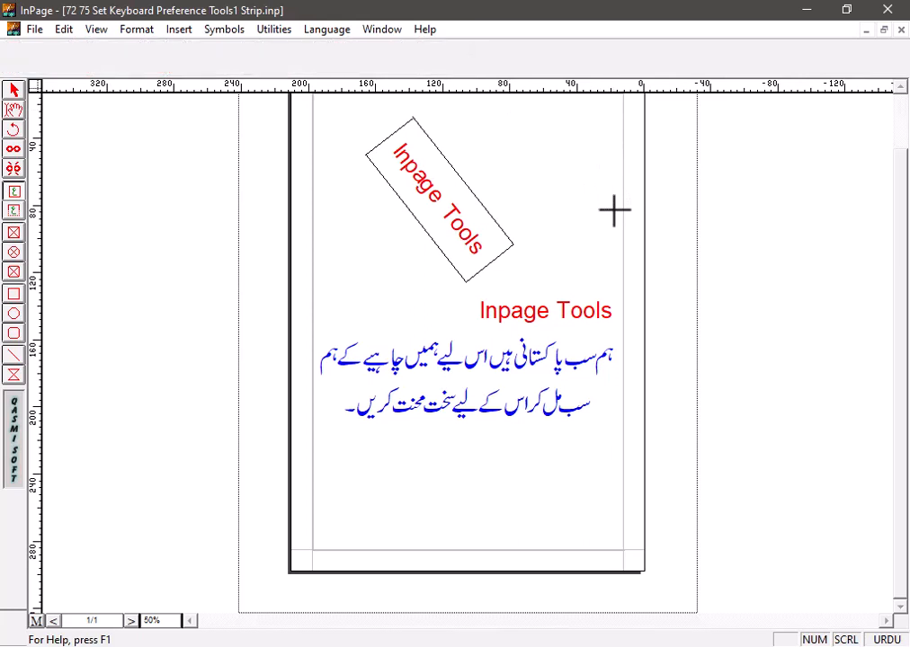
left_click(15, 193)
left_click_drag(315, 452, 426, 549)
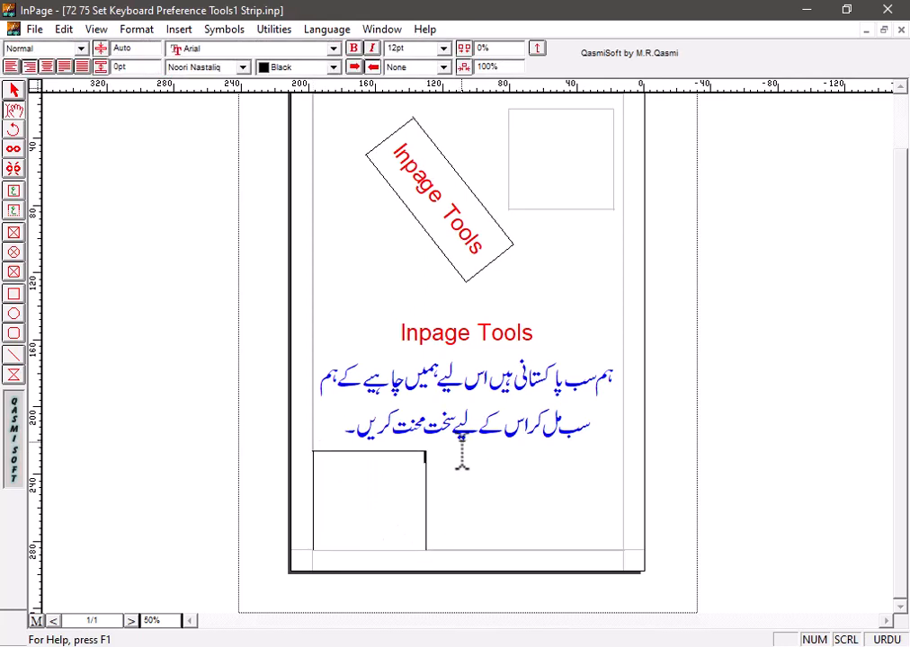
Select the rotated title box and both new text boxes in turn to compare their sizes and settings.
left_click(15, 90)
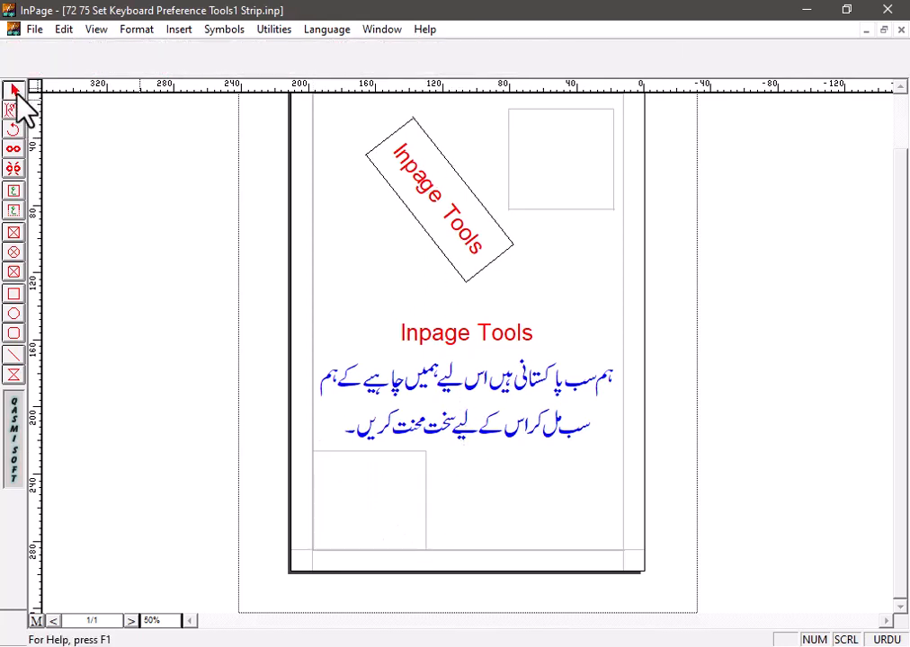
left_click(420, 147)
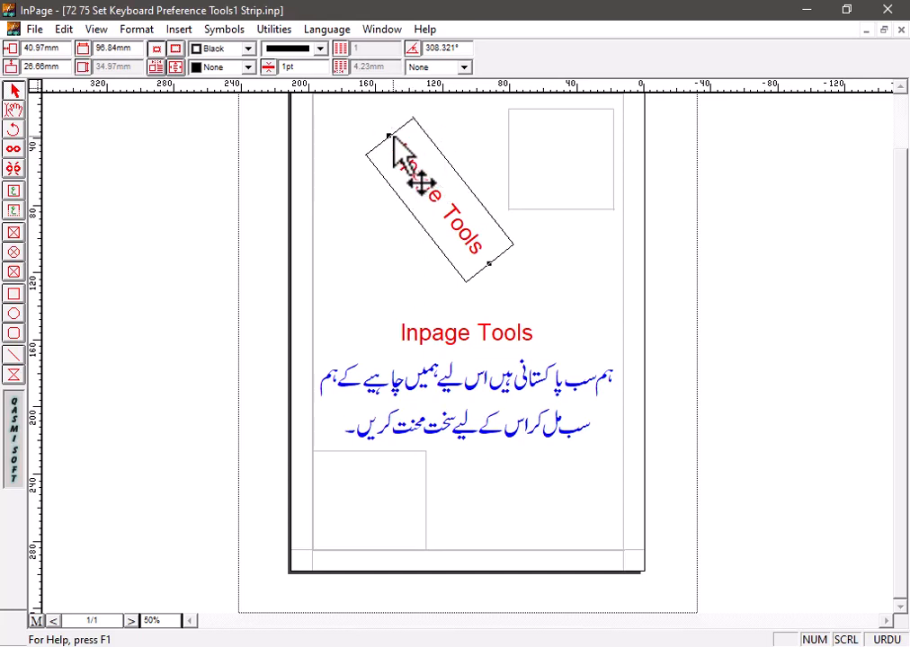
left_click(535, 173)
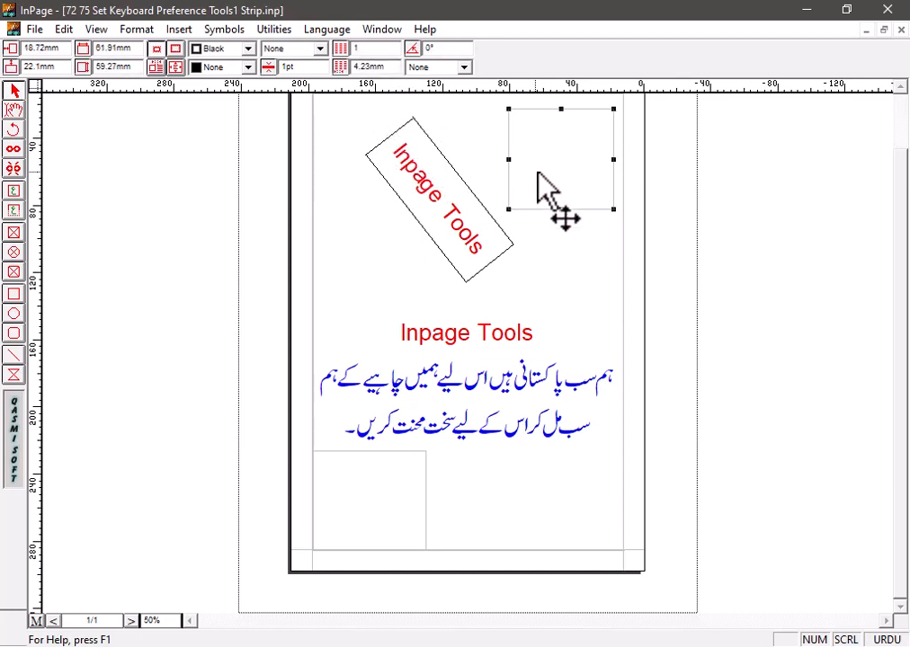
left_click(415, 512)
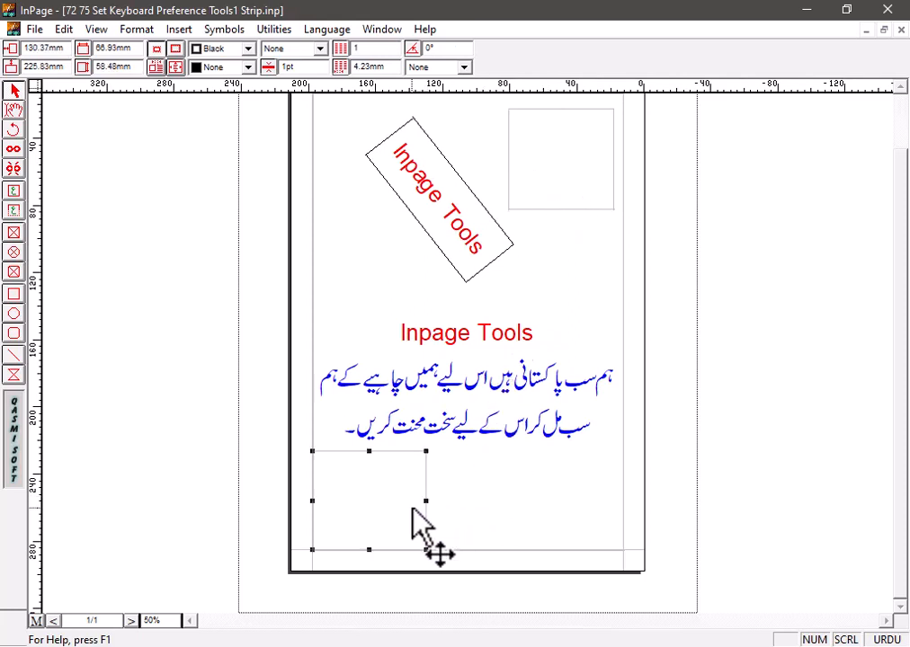
Reduce the height of the empty upper-right text box slightly by raising its lower edge.
left_click(554, 174)
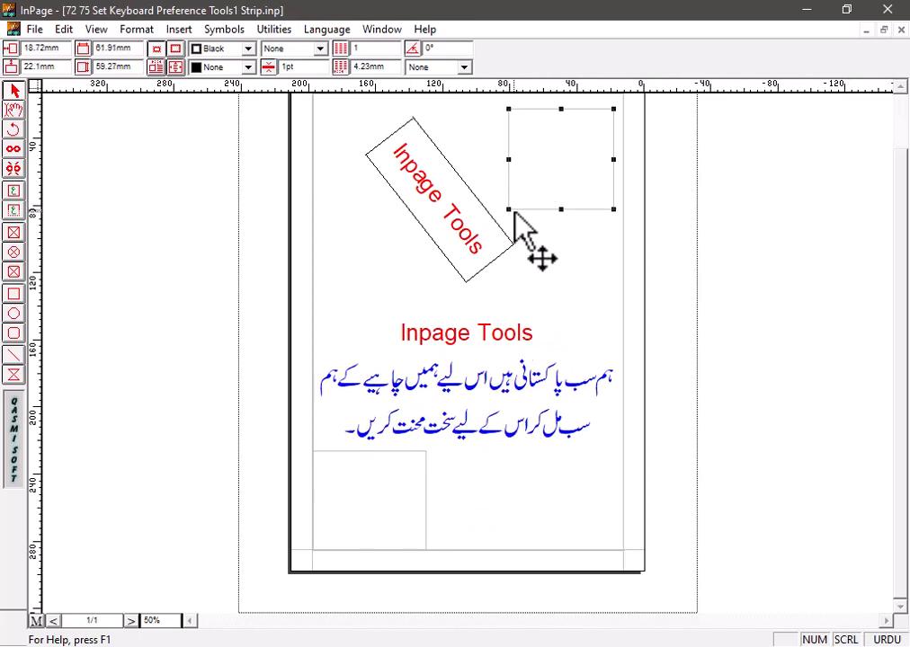
left_click(507, 212)
left_click(544, 183)
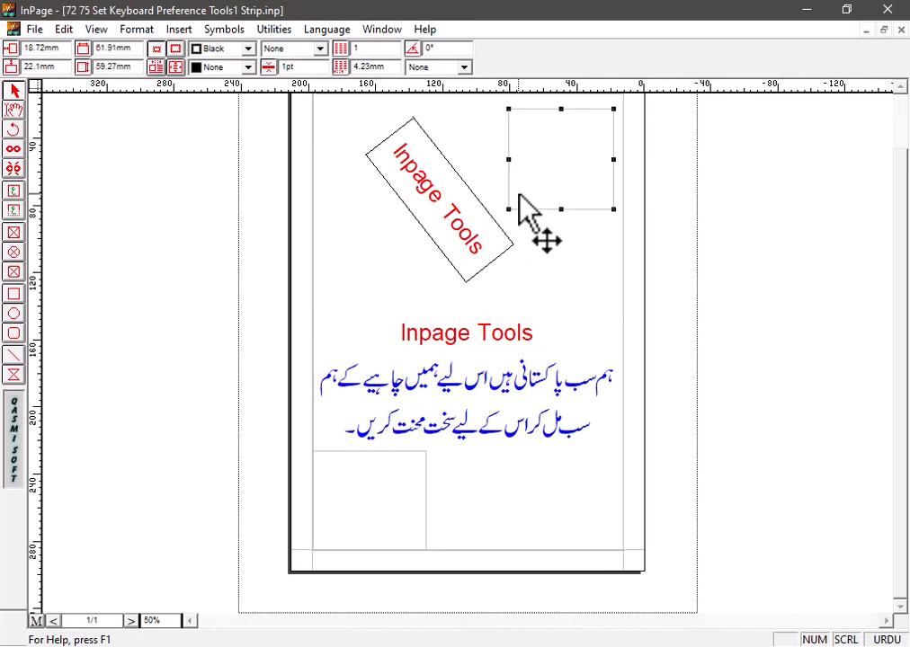
mouse_move(509, 212)
left_mouse_down()
mouse_move(541, 170)
mouse_move(520, 227)
mouse_move(509, 209)
left_mouse_up()
Examine the settings of the lower-left text box and the rotated title box.
left_click(424, 462)
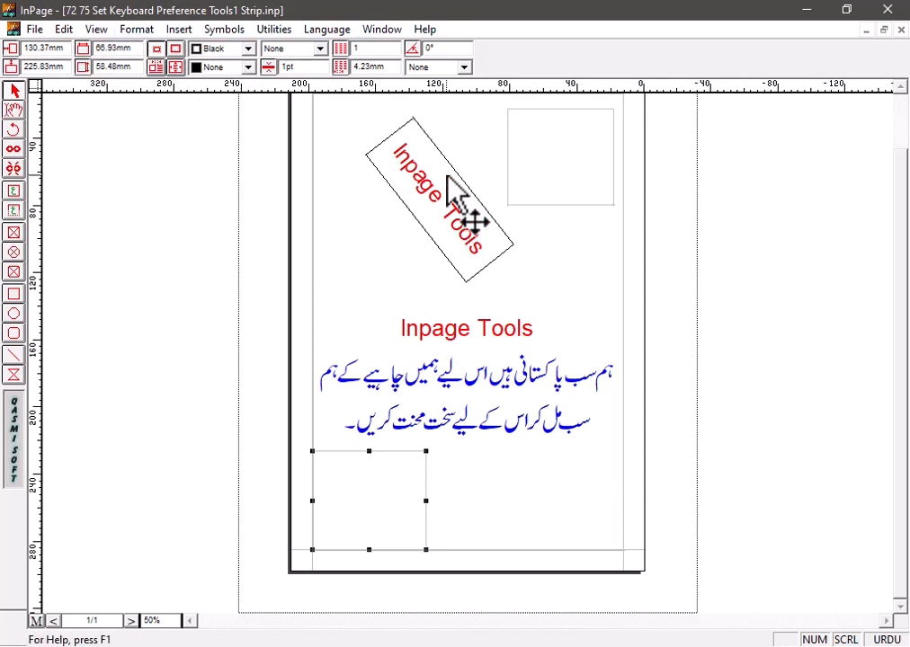
left_click(422, 236)
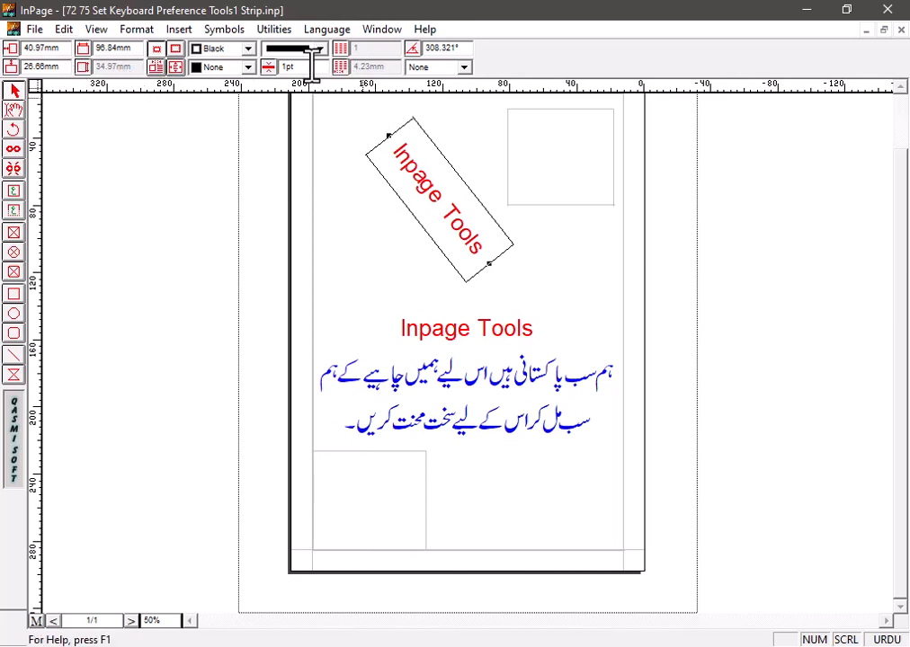
left_click(384, 461)
left_click(386, 460)
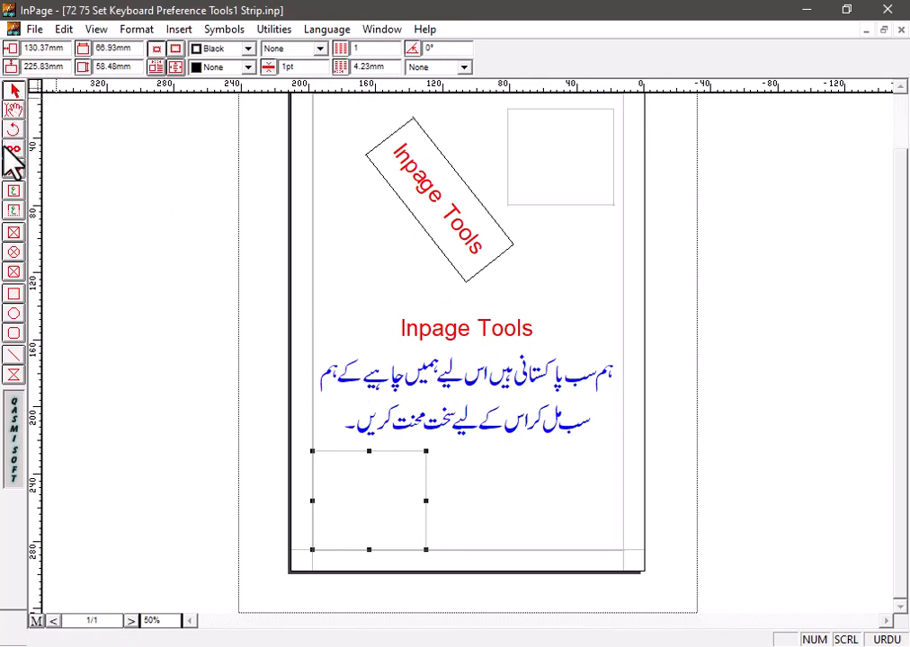
Copy the blue Urdu paragraph from the main text and paste it into the upper-right text box.
left_click(13, 109)
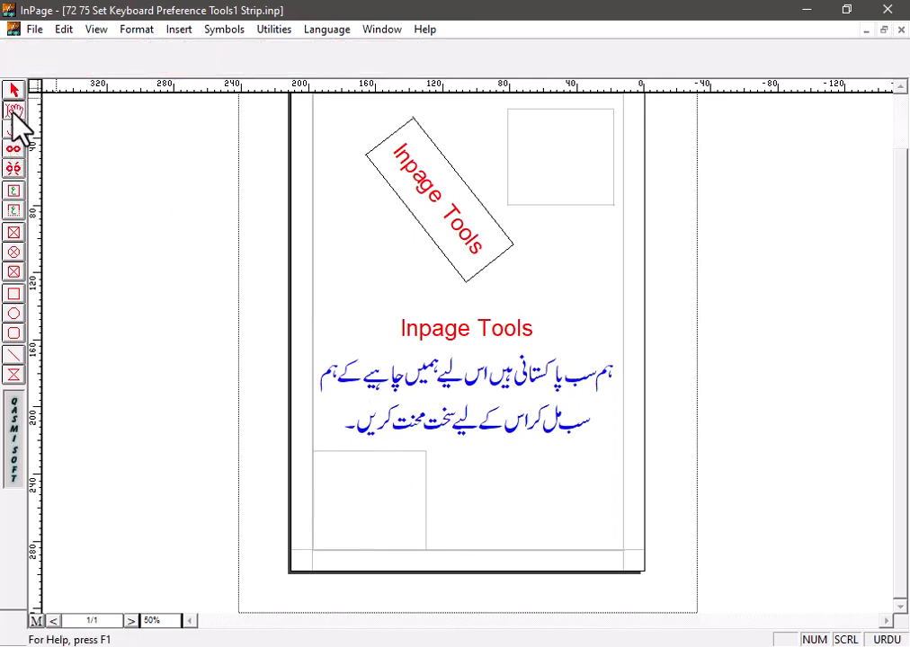
left_click_drag(608, 360, 351, 445)
right_click(353, 427)
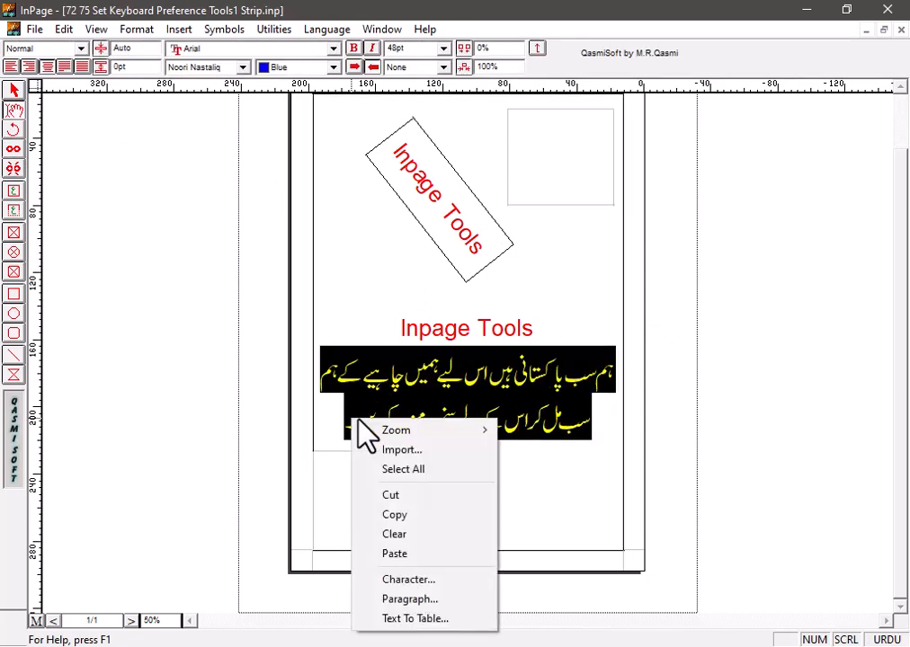
left_click(434, 511)
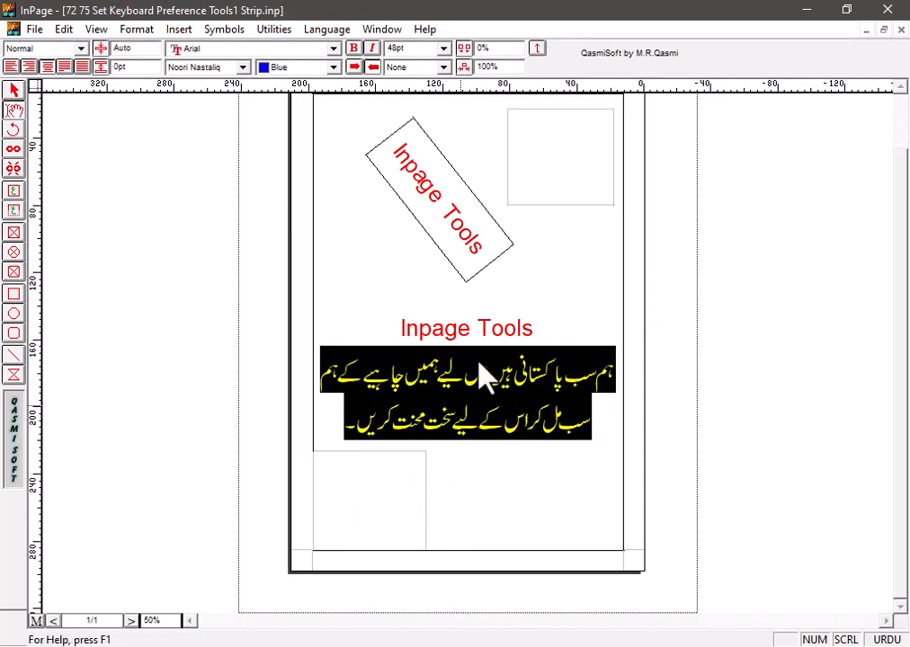
left_click(565, 154)
right_click(565, 155)
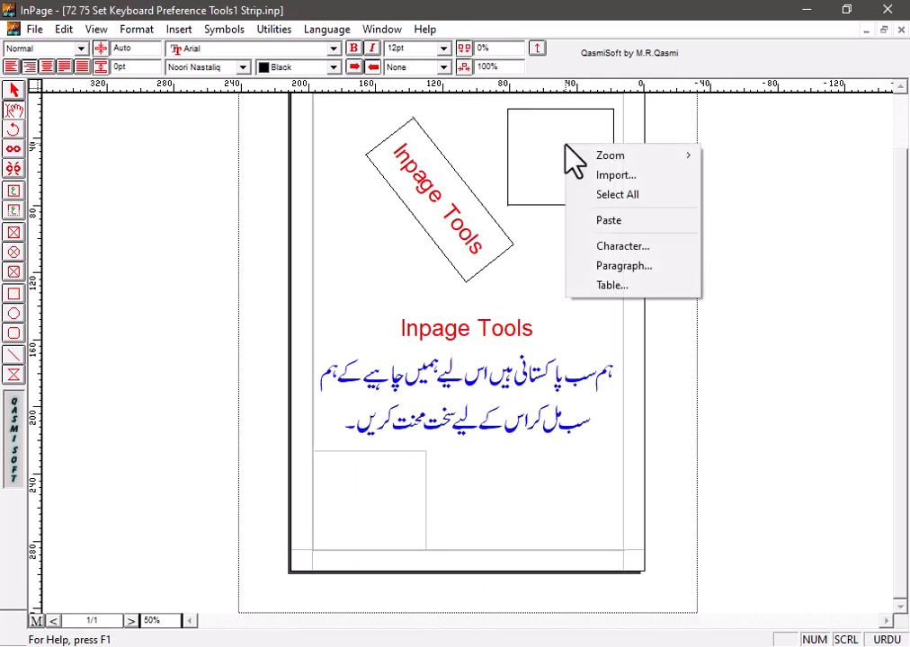
left_click(612, 224)
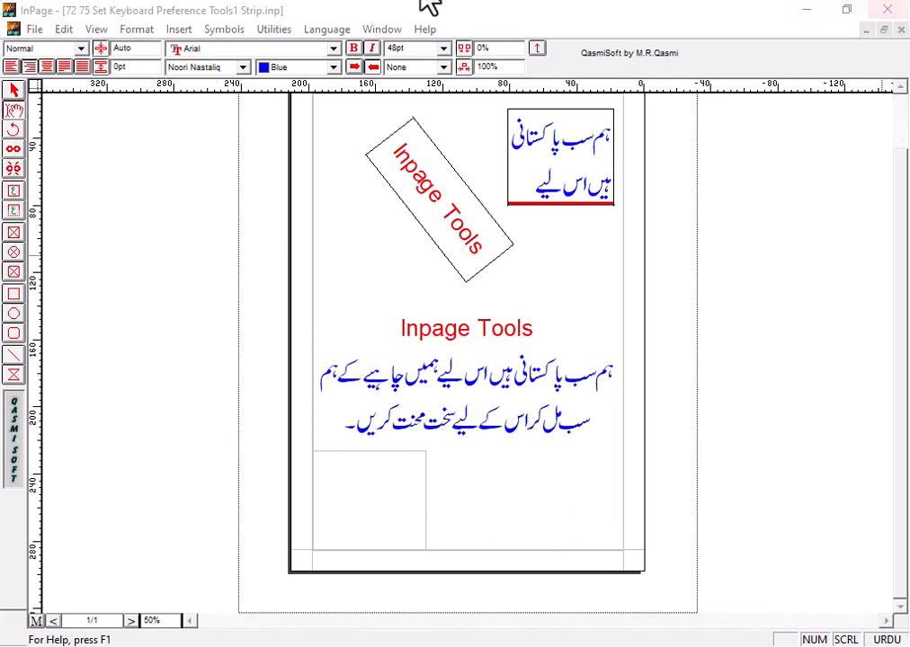
Link the upper-right text box to the lower-left text box so its overflowing text continues there.
left_click(14, 149)
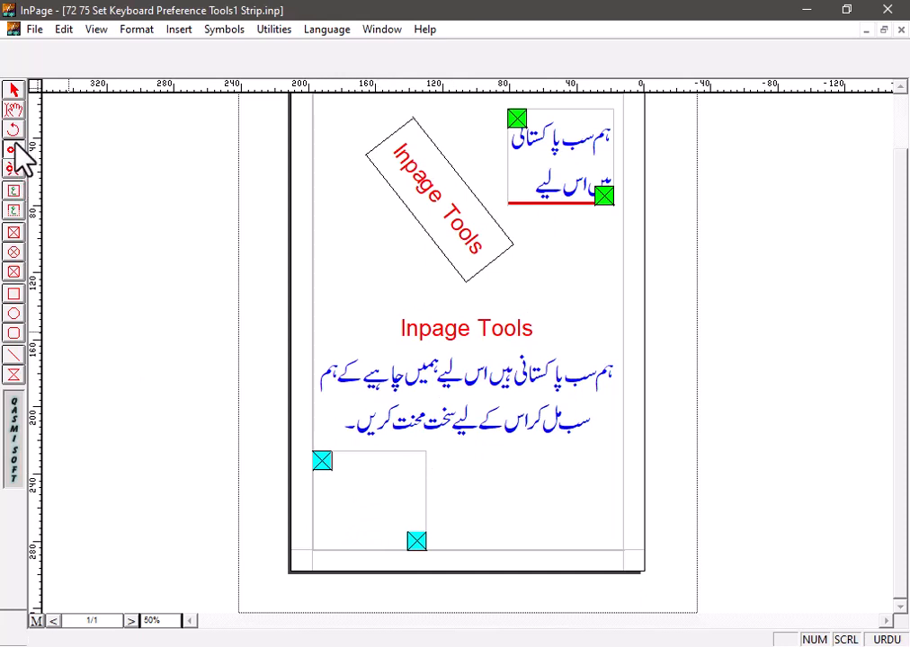
left_click(350, 486)
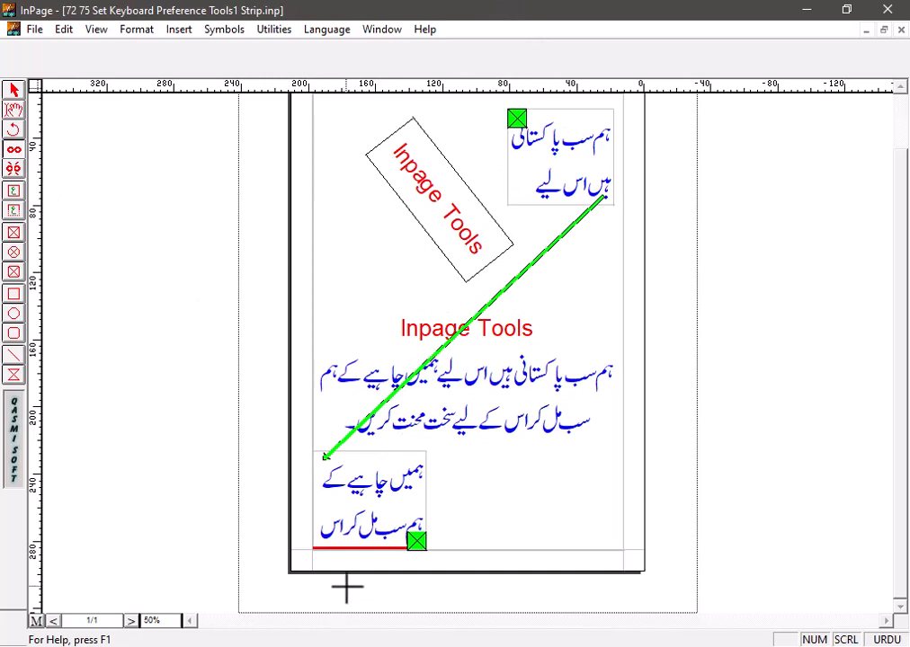
Set the Urdu text visible across the two linked text boxes to 14pt.
left_click(14, 110)
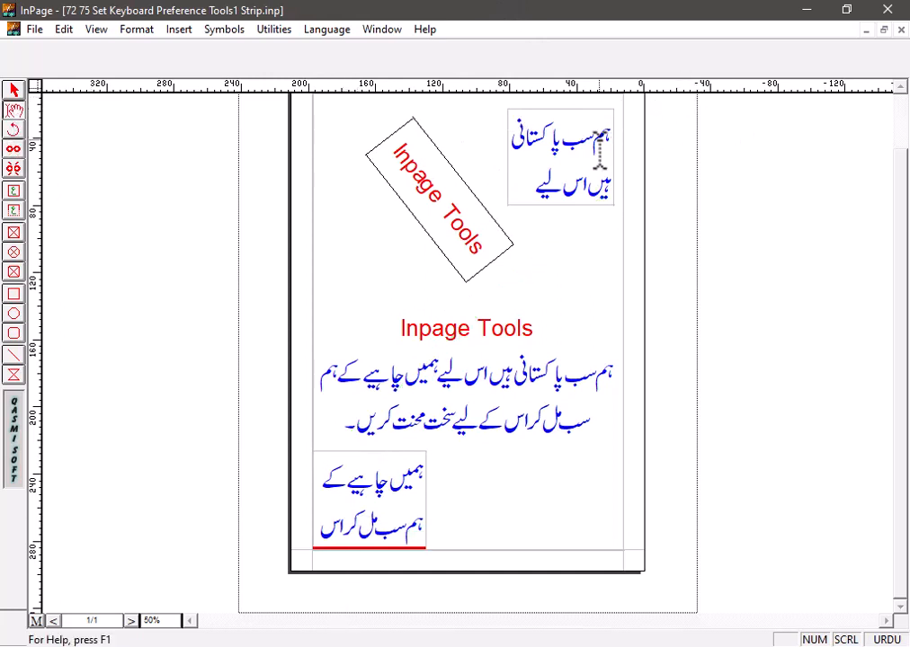
left_click_drag(518, 135, 540, 216)
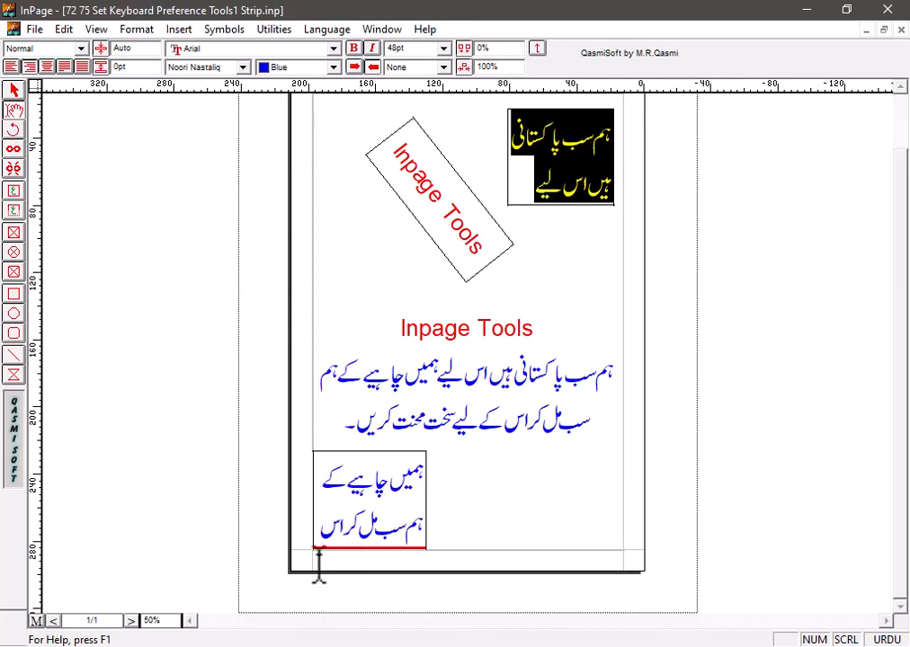
left_click_drag(310, 550, 324, 532)
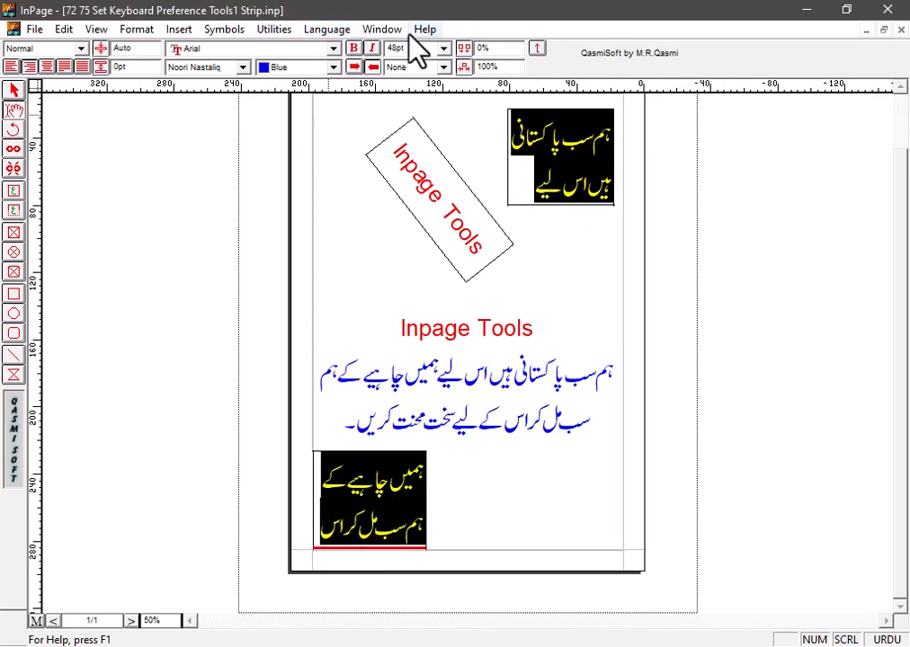
left_click(443, 48)
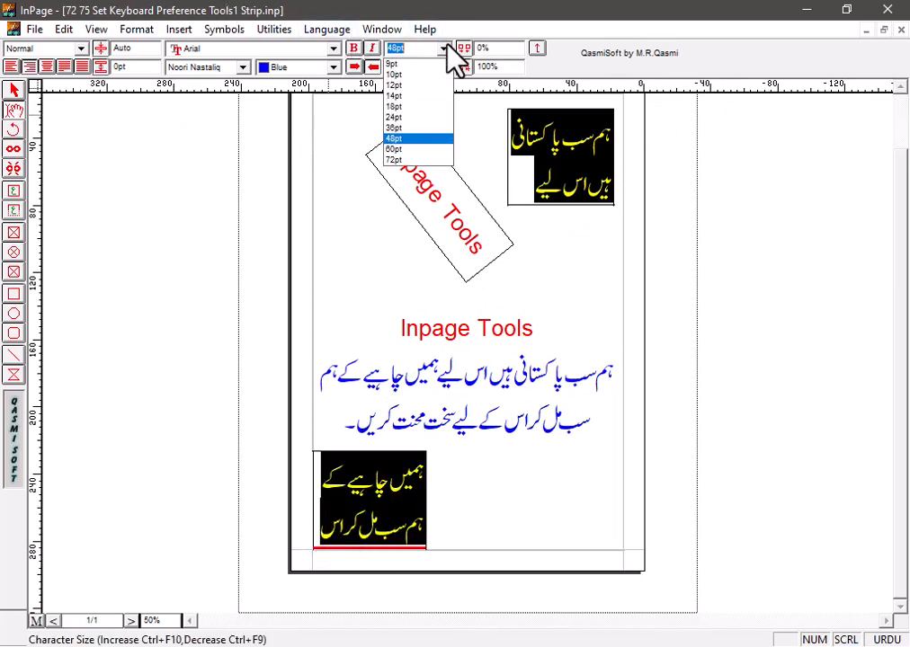
left_click(403, 98)
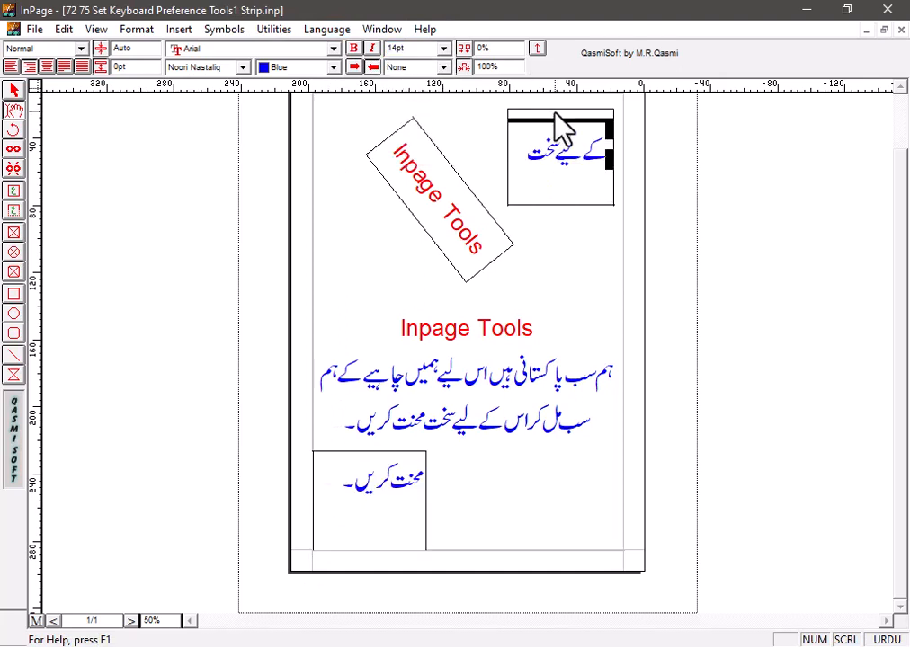
Select the entire Urdu story across the two linked text boxes and set its size to 14pt.
triple_click(573, 141)
double_click(574, 141)
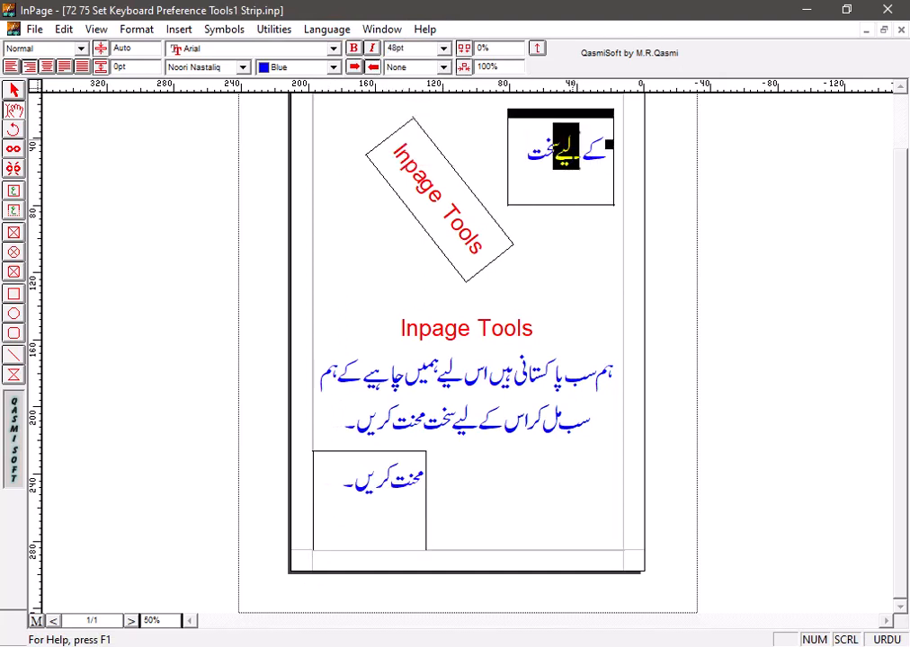
key("ctrl+a")
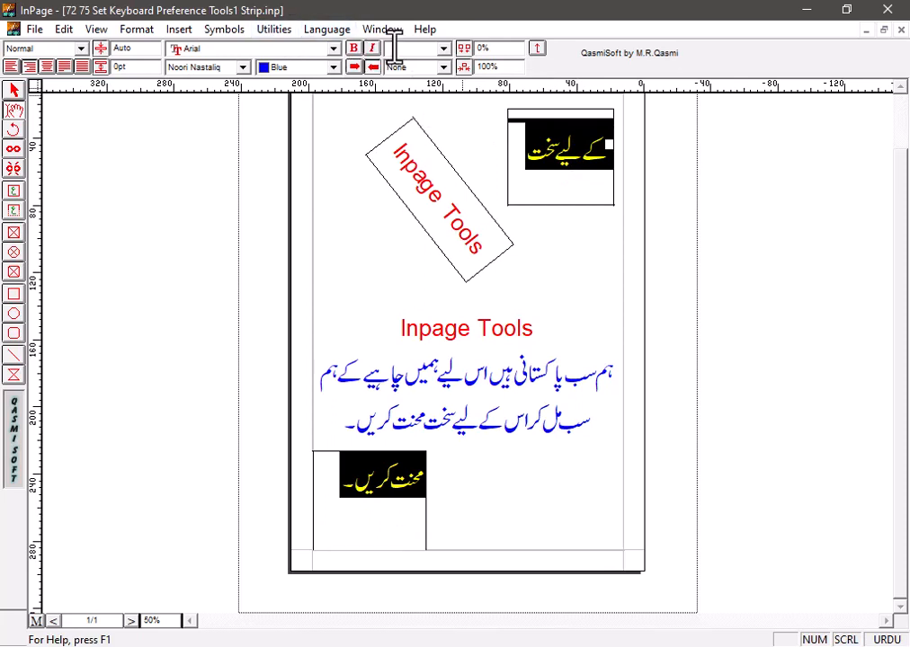
left_click(443, 48)
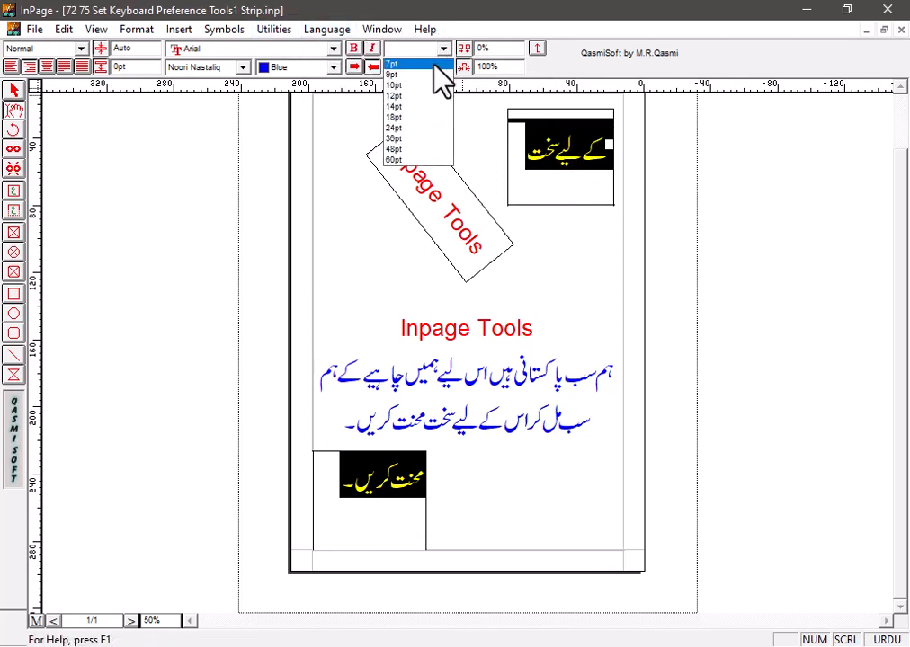
left_click(416, 106)
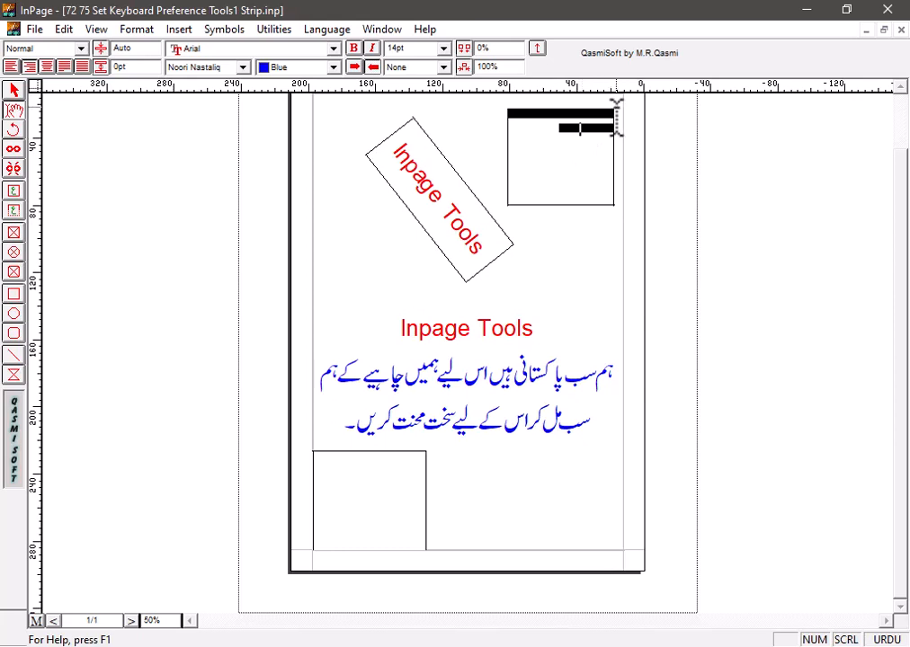
Set the whole Urdu story in the linked text boxes to 24pt.
left_click(558, 126)
left_click(555, 130)
key("ctrl+a")
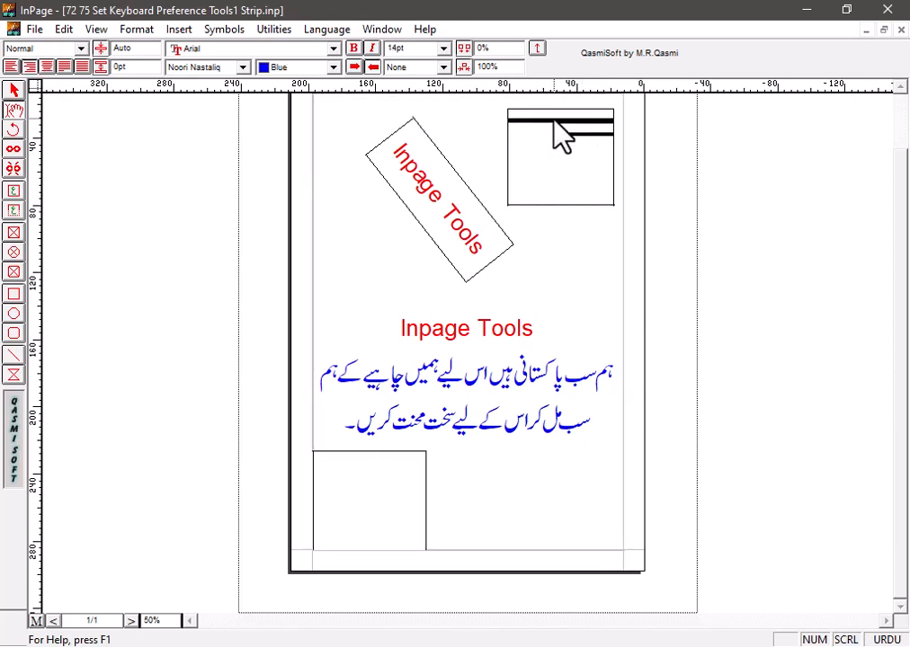
left_click(443, 47)
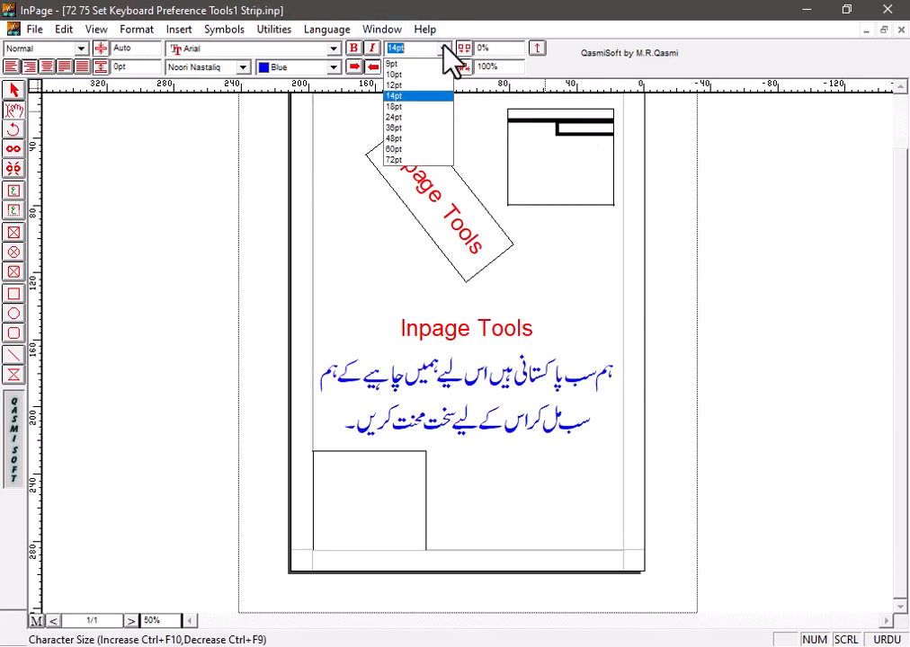
left_click(426, 117)
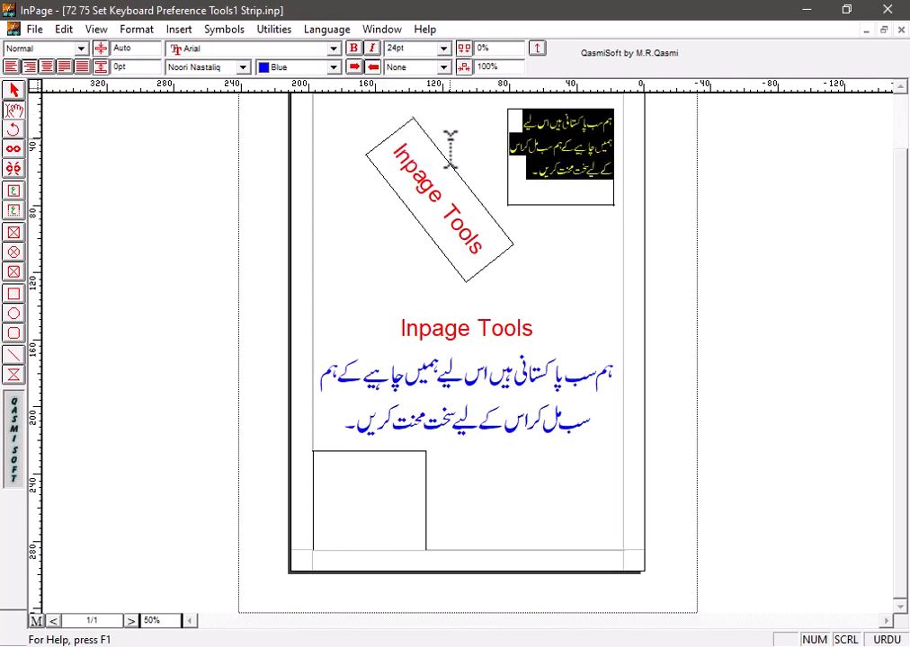
Copy the upper-right box's Urdu paragraph and paste it after its last sentence so the text continues into the lower-left box.
left_click(524, 173)
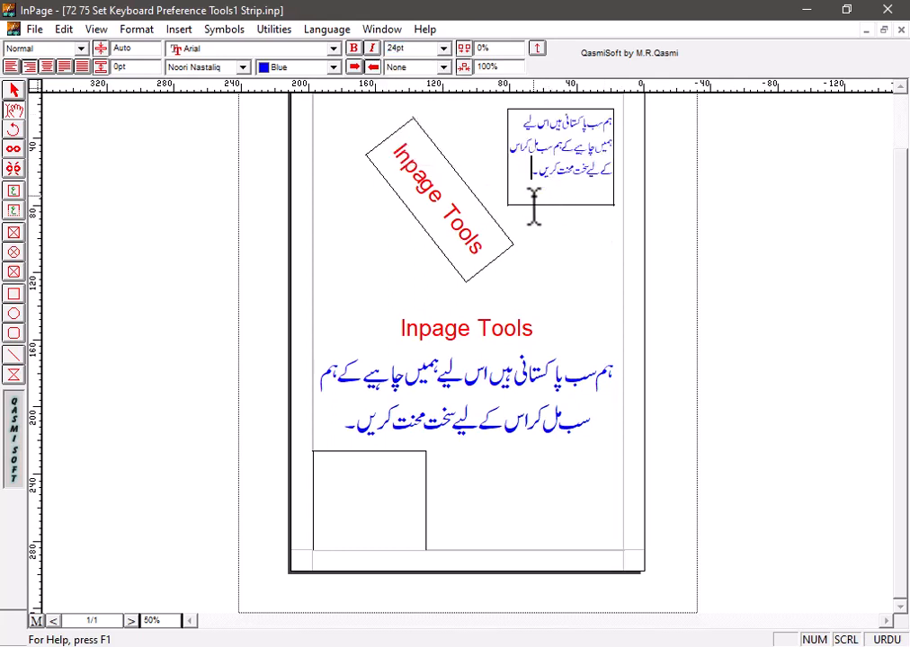
key("ctrl+a")
key("ctrl+c")
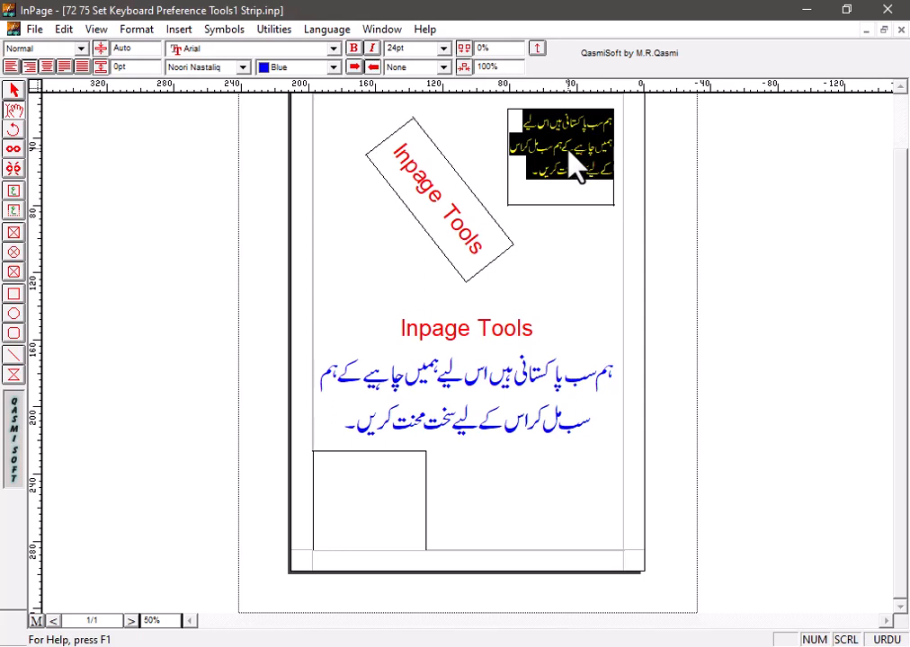
left_click(524, 180)
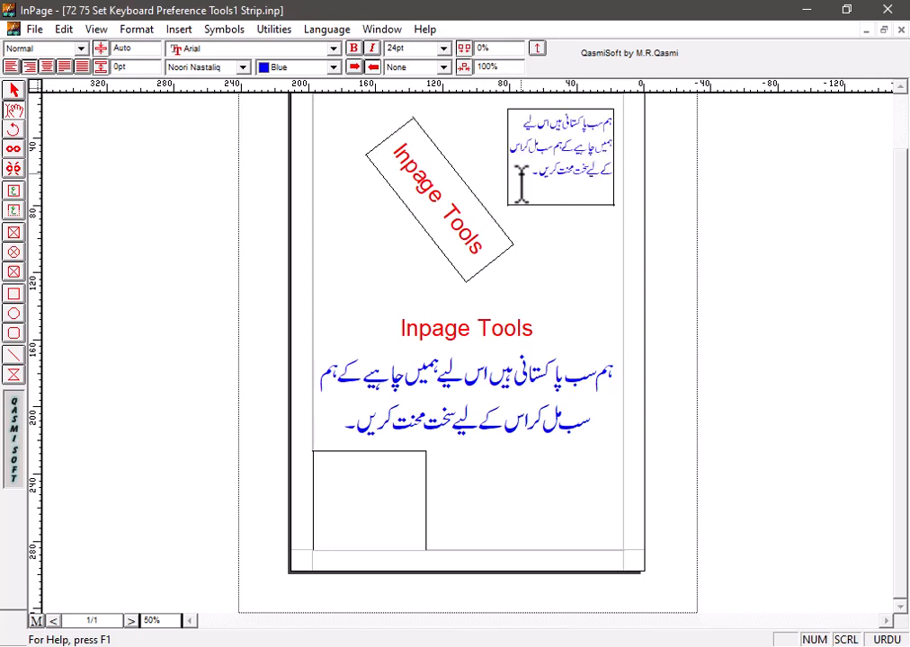
type("ہم سب پاکستانی ہیں اس لیے ہمیں چاہیے کہ ہم سب مل کر اس کے لیے سخت محنت کریں۔")
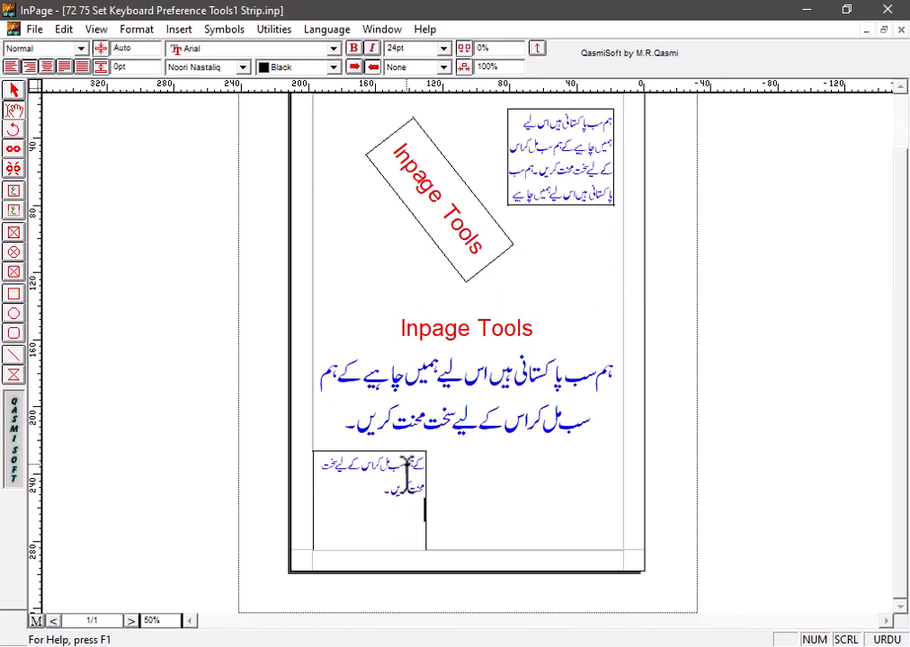
Unlink the lower-left text box from the upper-right text box.
left_click(14, 170)
left_click(24, 92)
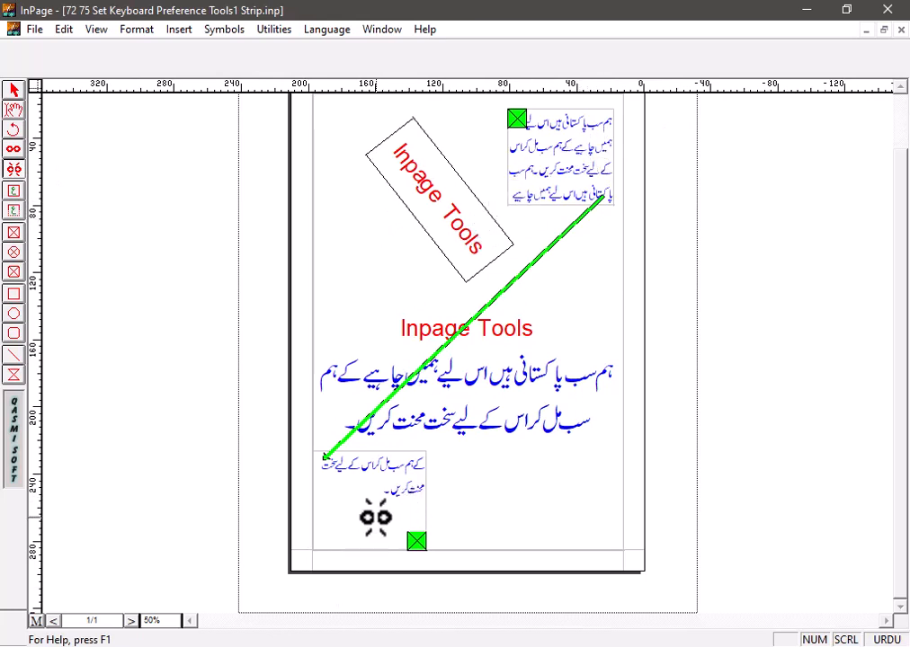
left_click(372, 512)
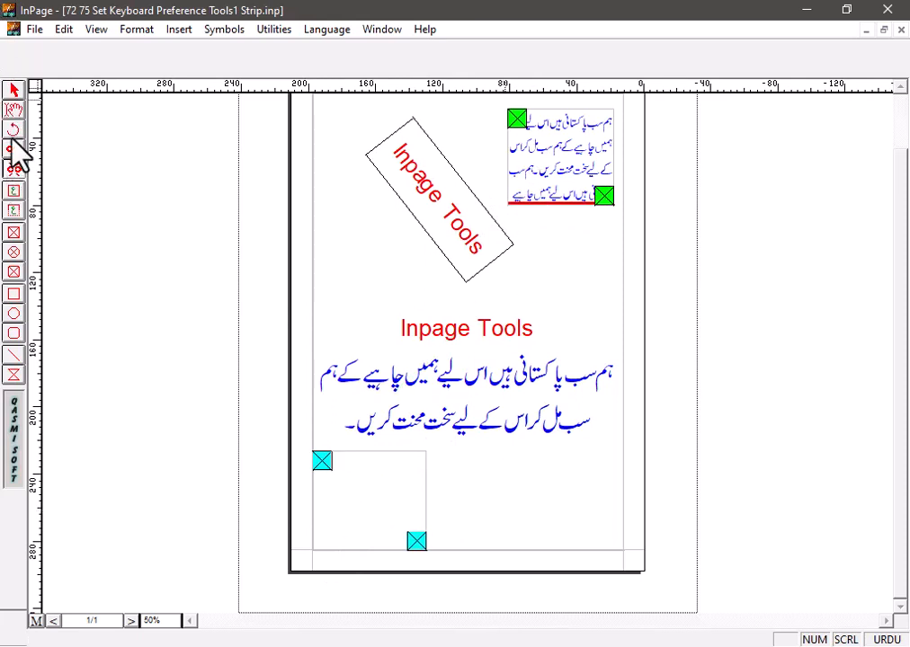
left_click(13, 191)
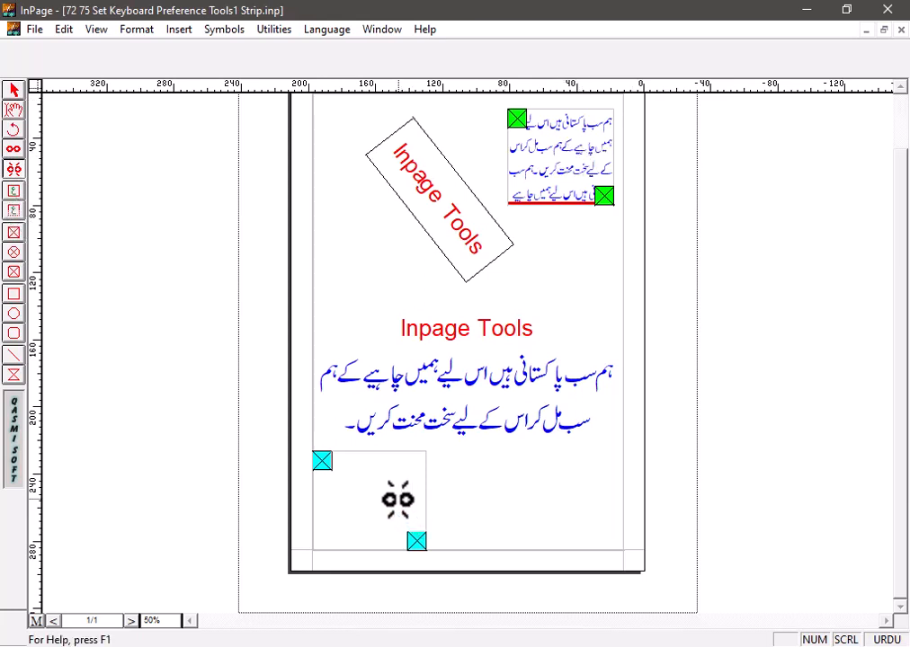
Link the upper-right text box to the lower-left text box again.
left_click(13, 148)
left_click(539, 126)
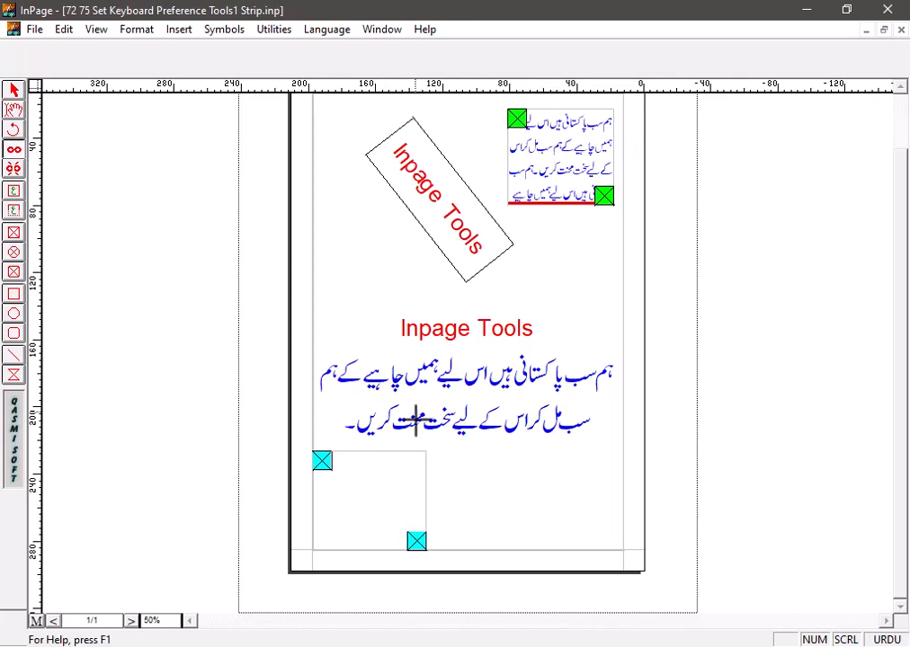
left_click(385, 477)
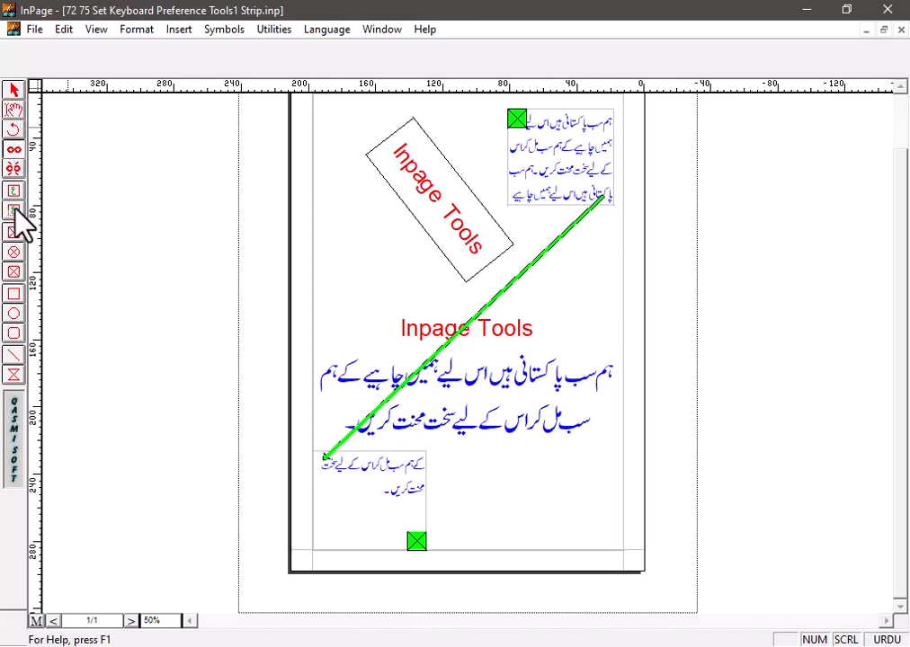
Select the rotated title box and the Urdu text boxes in turn to examine their settings.
left_click(14, 91)
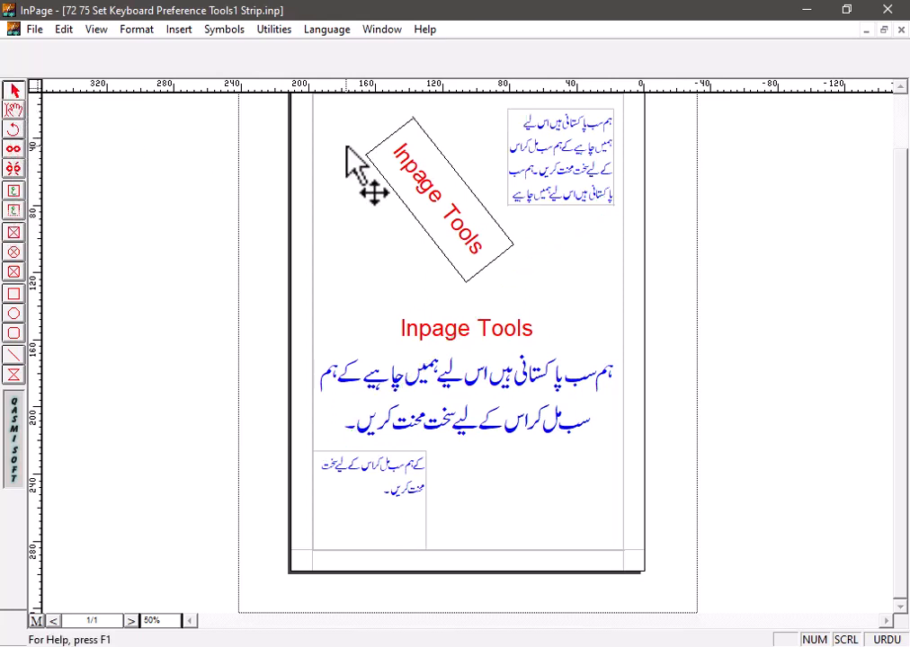
left_click(414, 190)
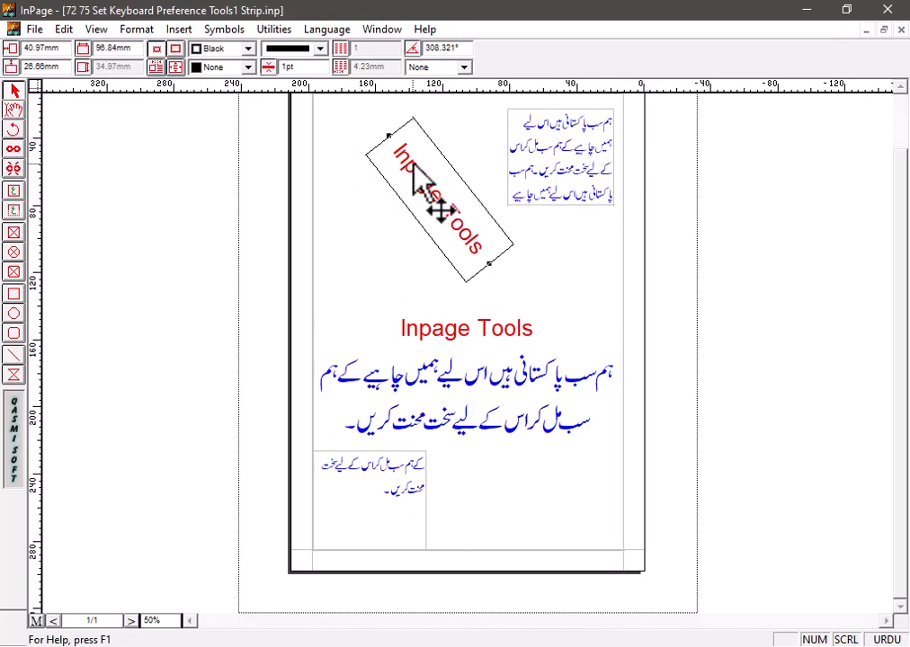
left_click(571, 154)
left_click(412, 458)
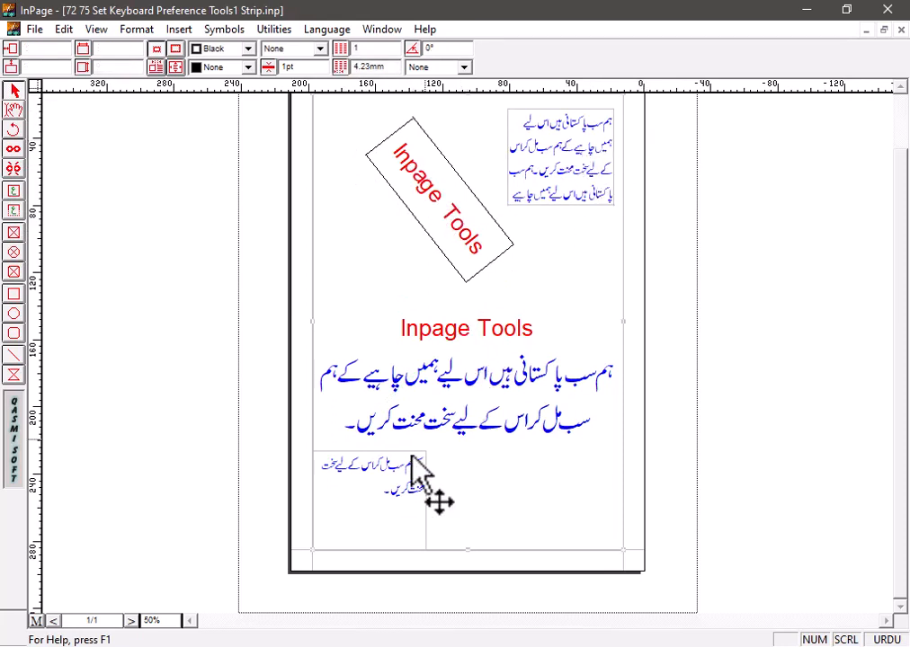
left_click(360, 523)
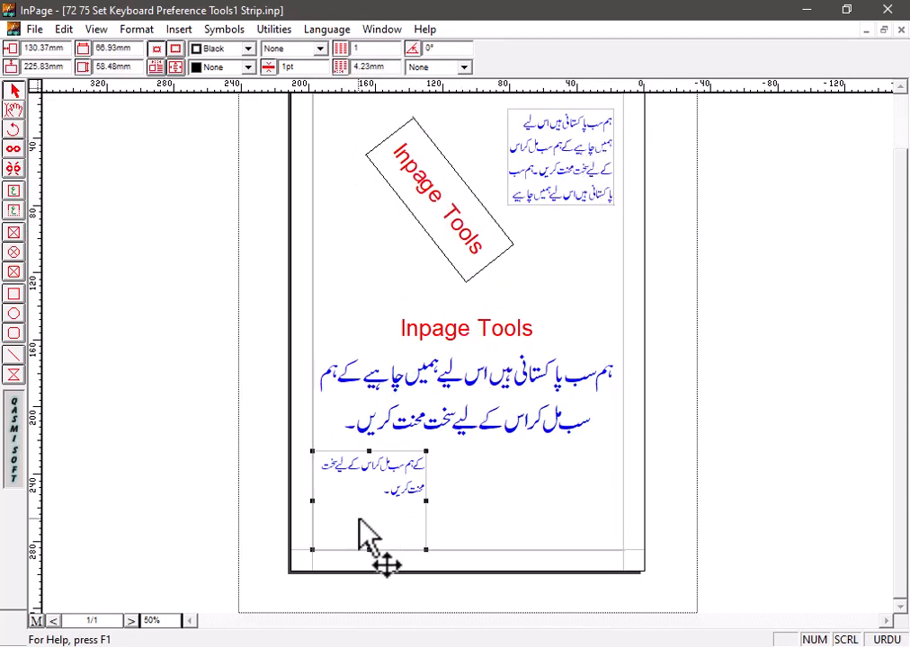
Paste the copied Urdu paragraph at the end of the text in the lower-left linked box.
left_click(10, 114)
double_click(435, 379)
left_click(481, 415)
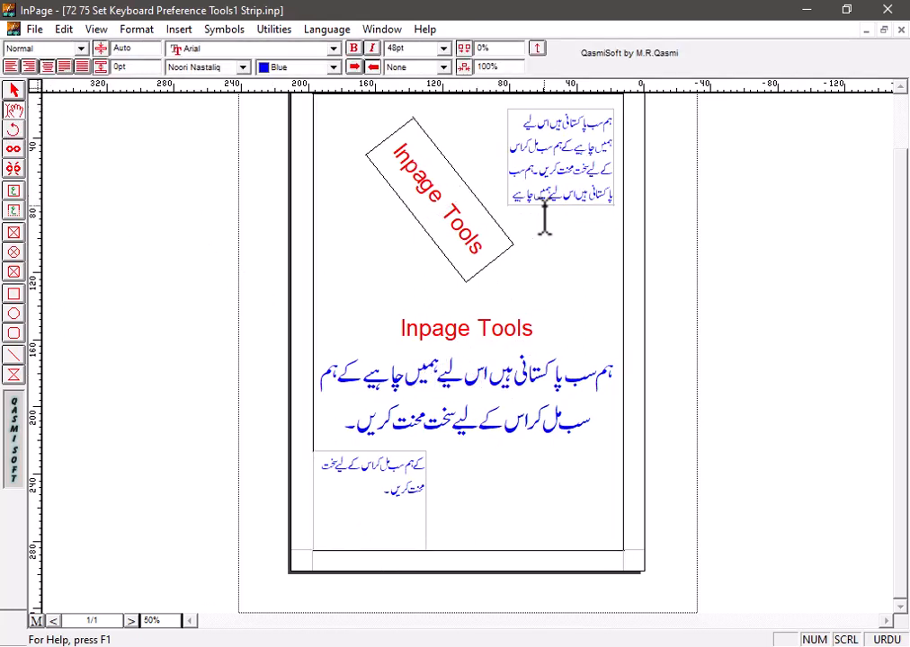
left_click(375, 500)
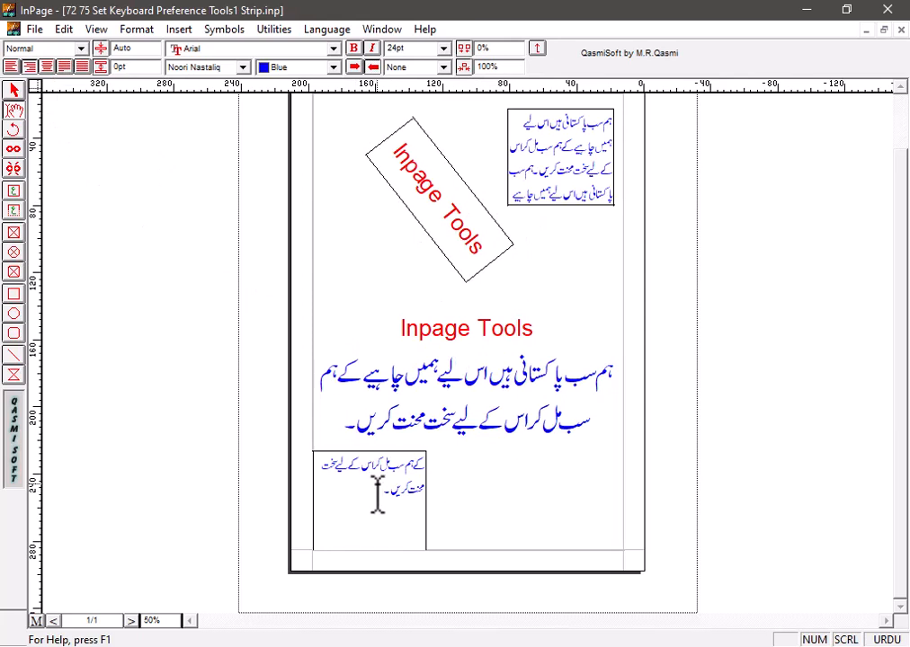
key("ctrl+v")
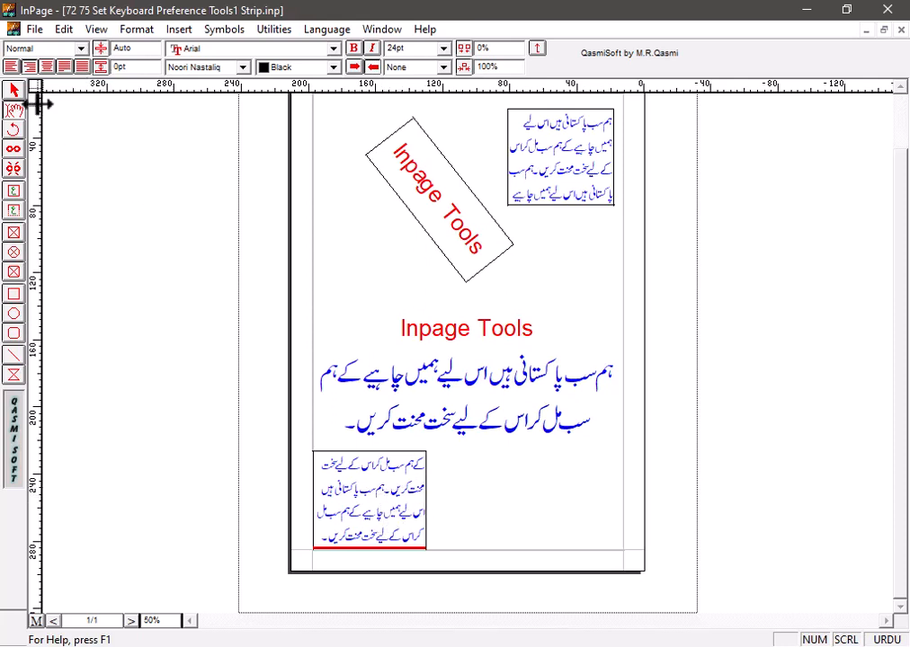
Enlarge the lower-left text box upward and sideways to about 164 mm wide and 74 mm high.
left_click(14, 90)
left_click(415, 481)
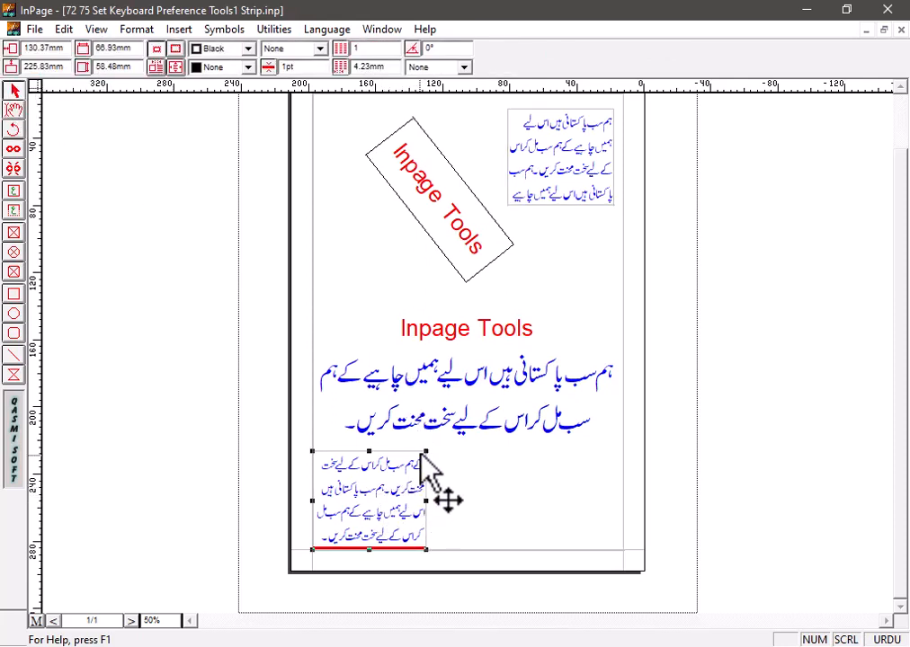
left_click_drag(426, 452, 521, 426)
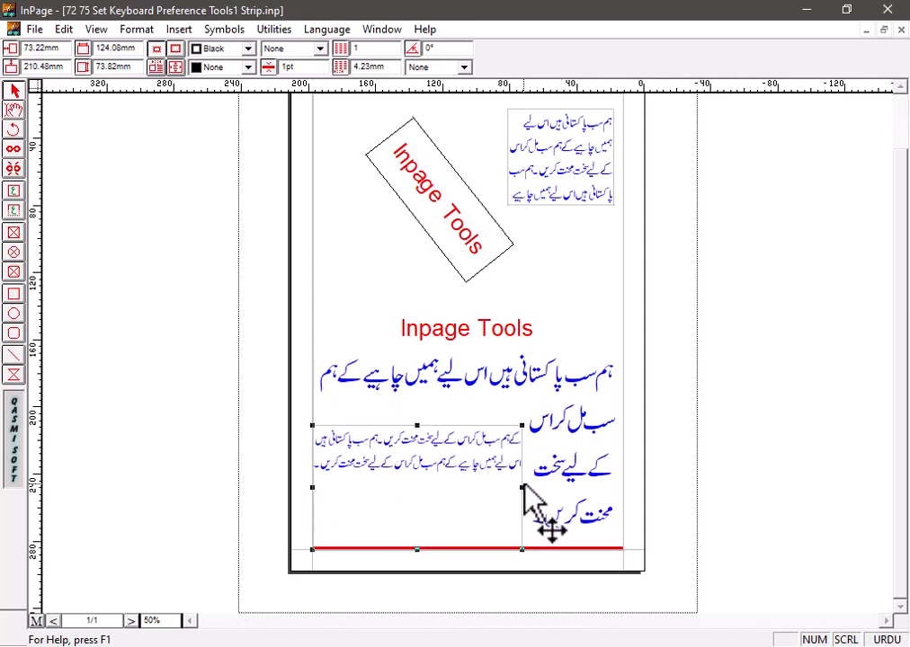
left_click_drag(521, 488, 588, 493)
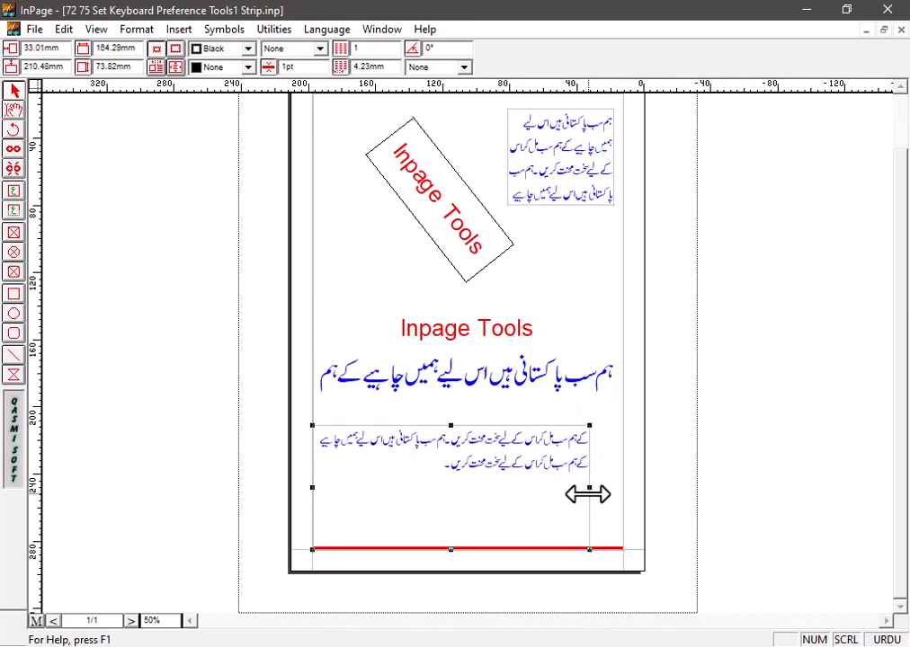
Shrink the enlarged lower text box to about 113 mm wide and 53 mm high.
left_click(497, 377)
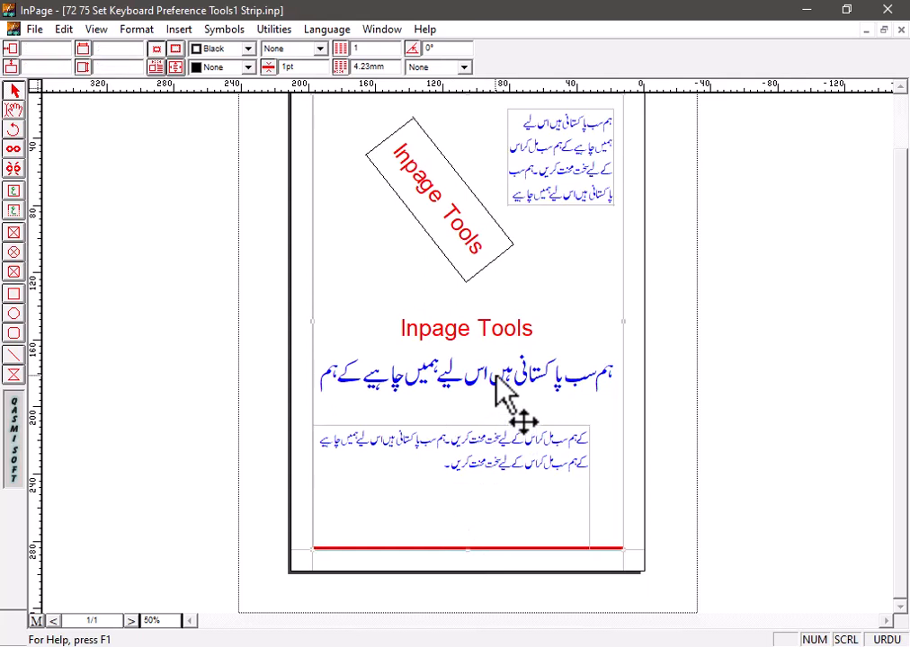
left_click(422, 518)
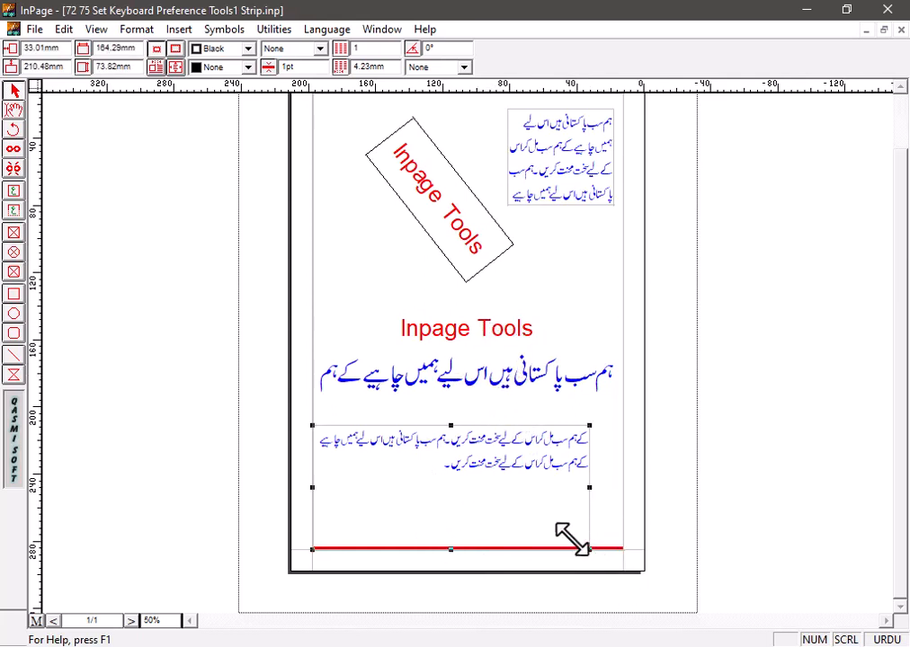
left_click_drag(572, 539, 503, 516)
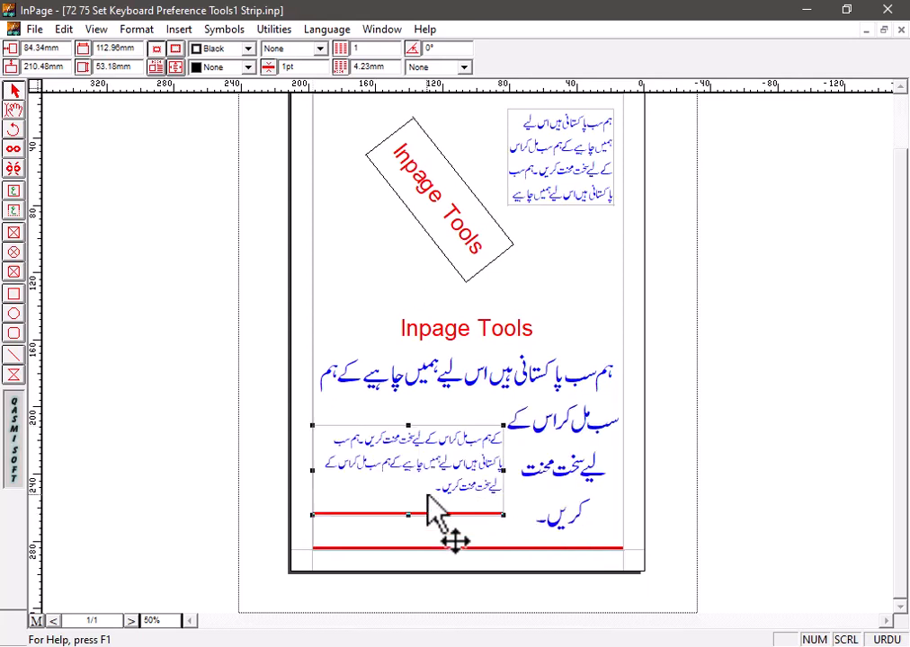
Rotate the lower linked text box freehand to about 201.8°, using a pivot near the rotated title box.
left_click(13, 131)
left_click_drag(488, 248, 565, 289)
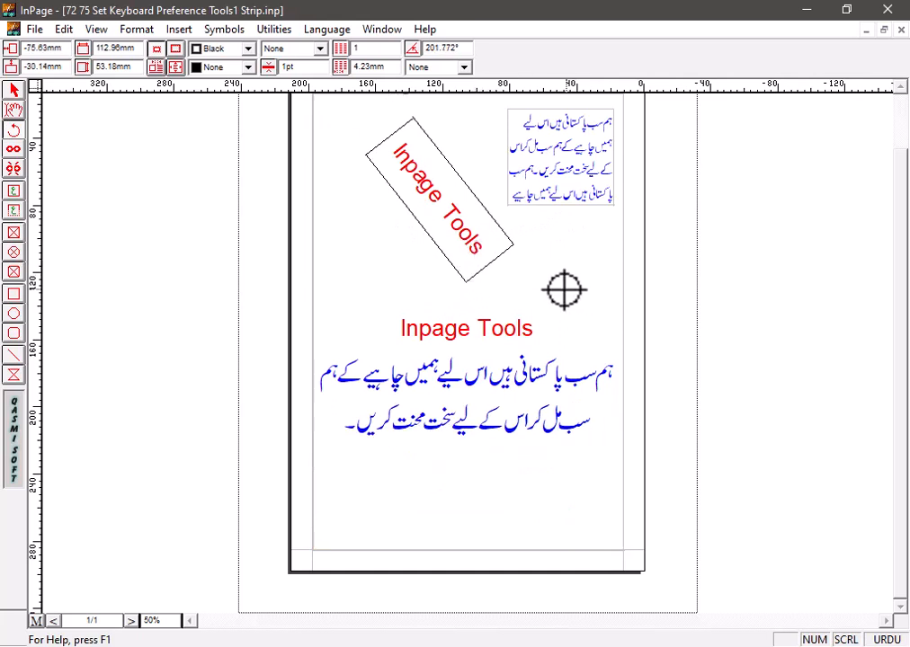
Examine the link running from the upper-right text box and check the main and upper-right text boxes' settings.
left_click(12, 149)
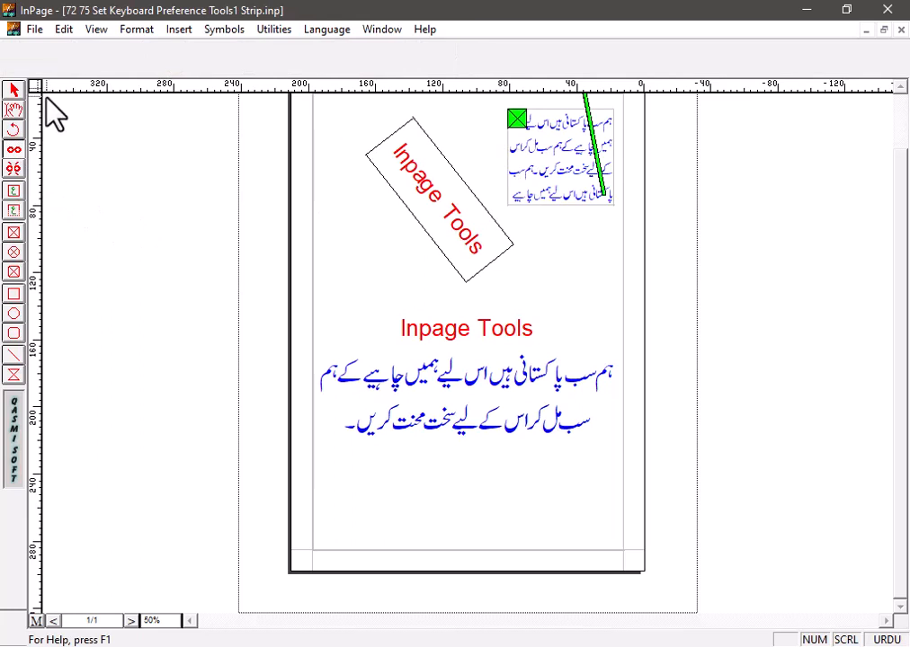
left_click(17, 91)
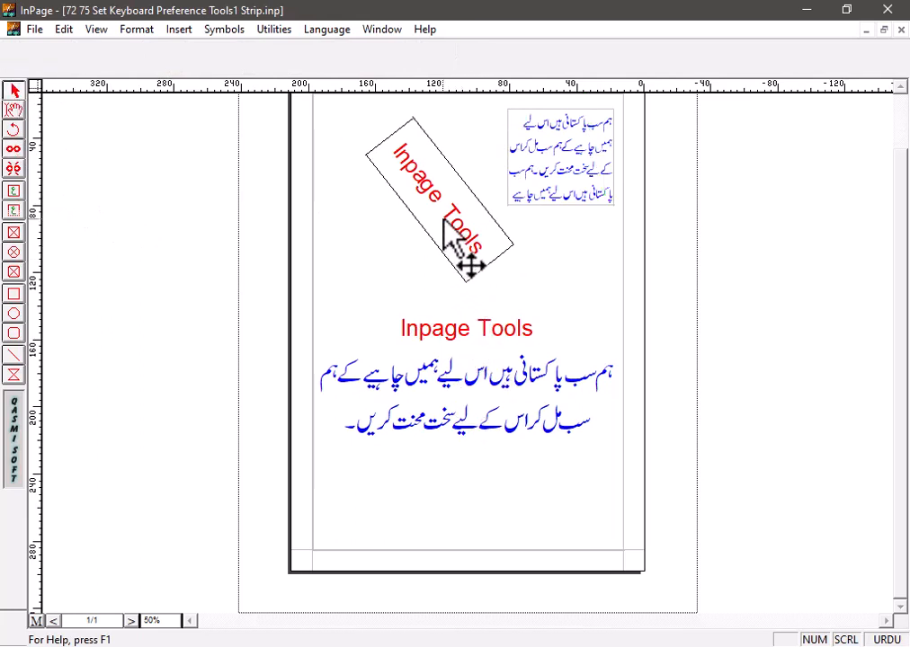
left_click(465, 408)
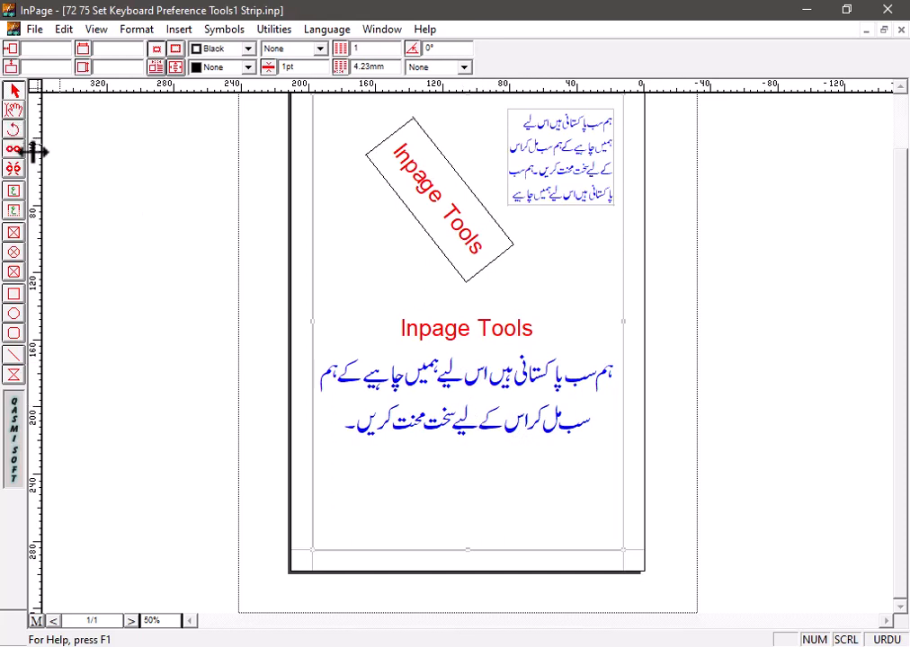
left_click(553, 149)
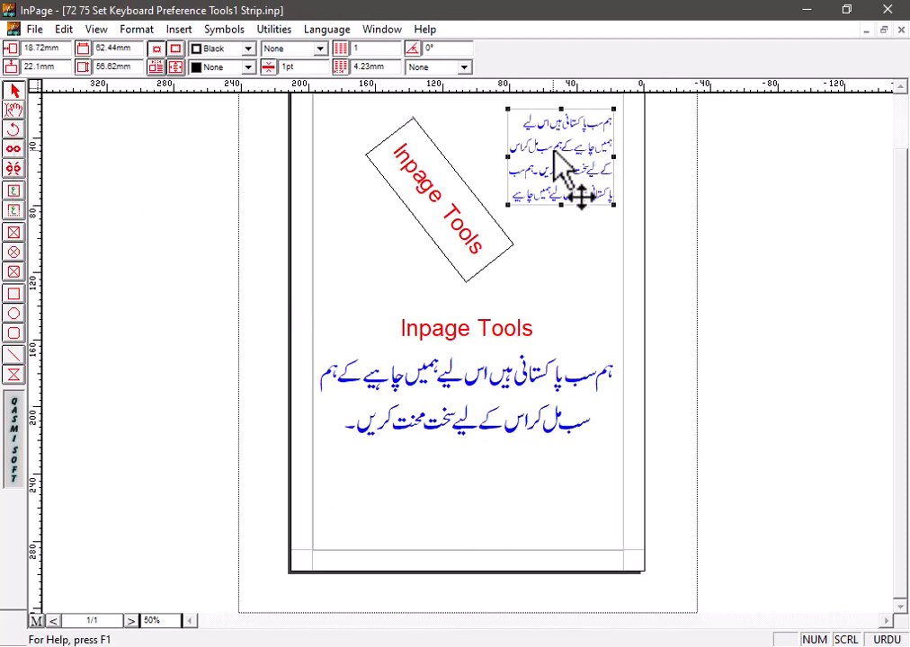
left_click(13, 150)
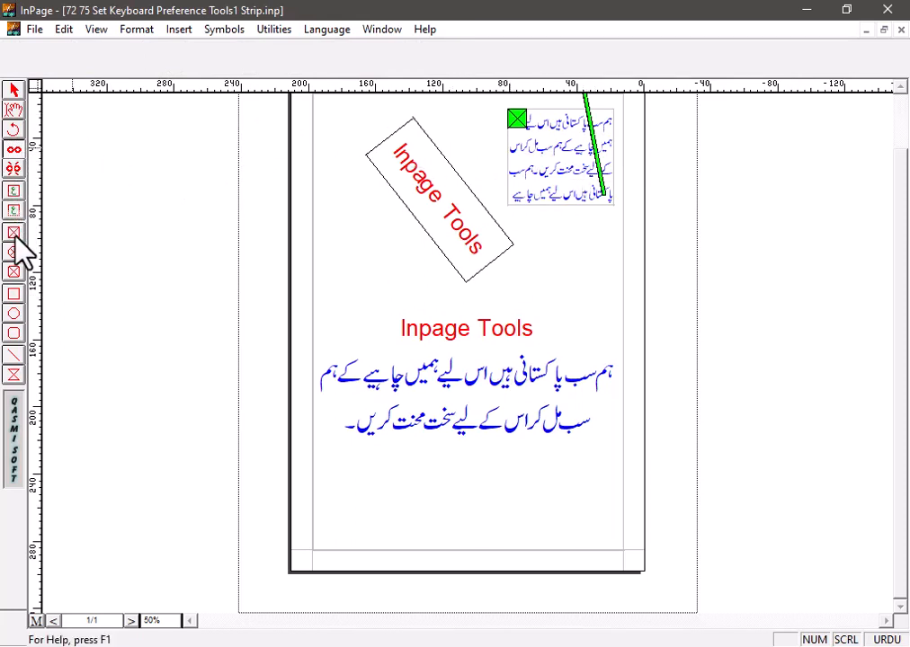
left_click(13, 149)
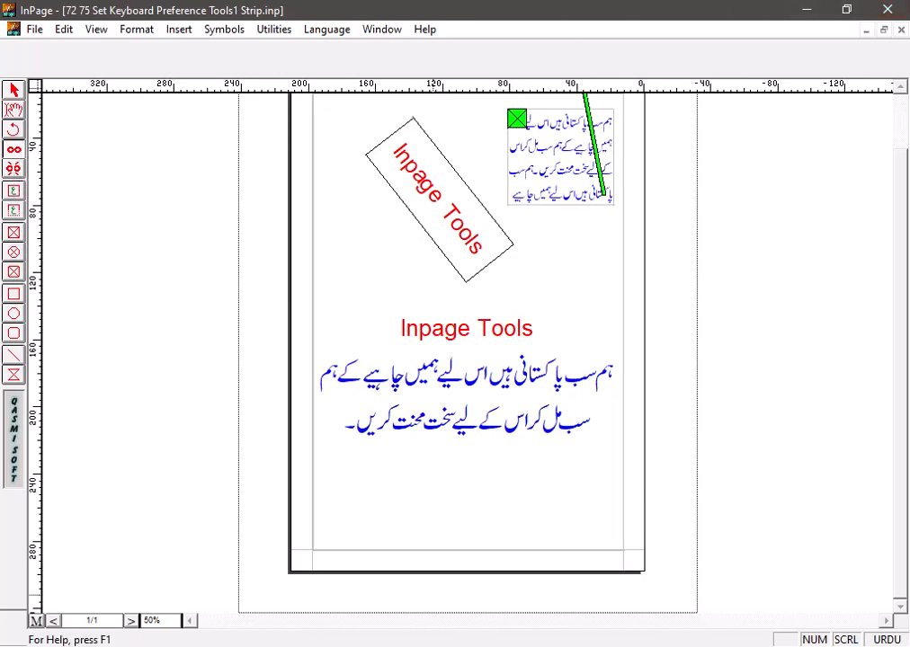